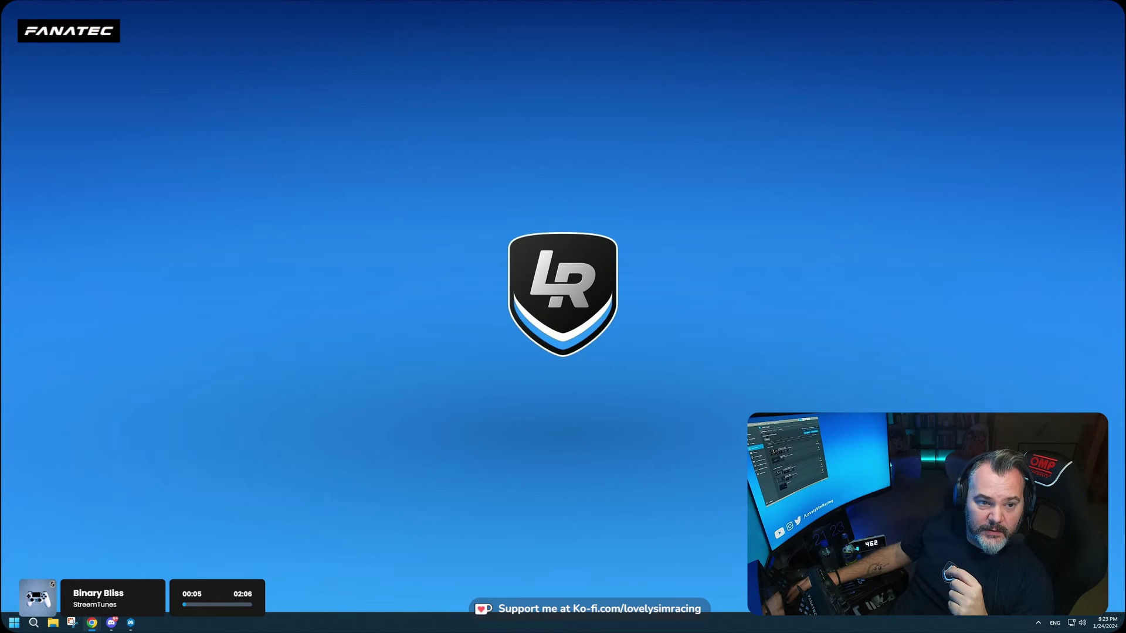
Bring the minimized Chrome window with the Lovely Dashboard configurator back onto the desktop
{"action": "key", "text": "alt+Tab"}
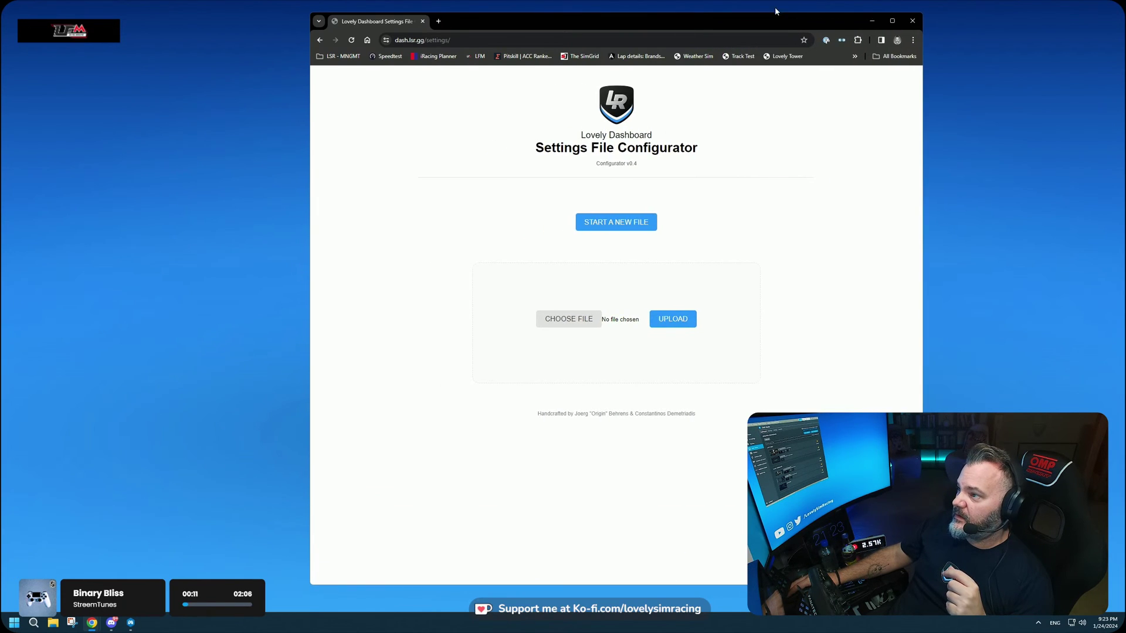
Start a new settings file, opening the General Settings form with analytics at 1
{"action": "left_click_drag", "start_coordinate": [792, 20], "coordinate": [740, 17]}
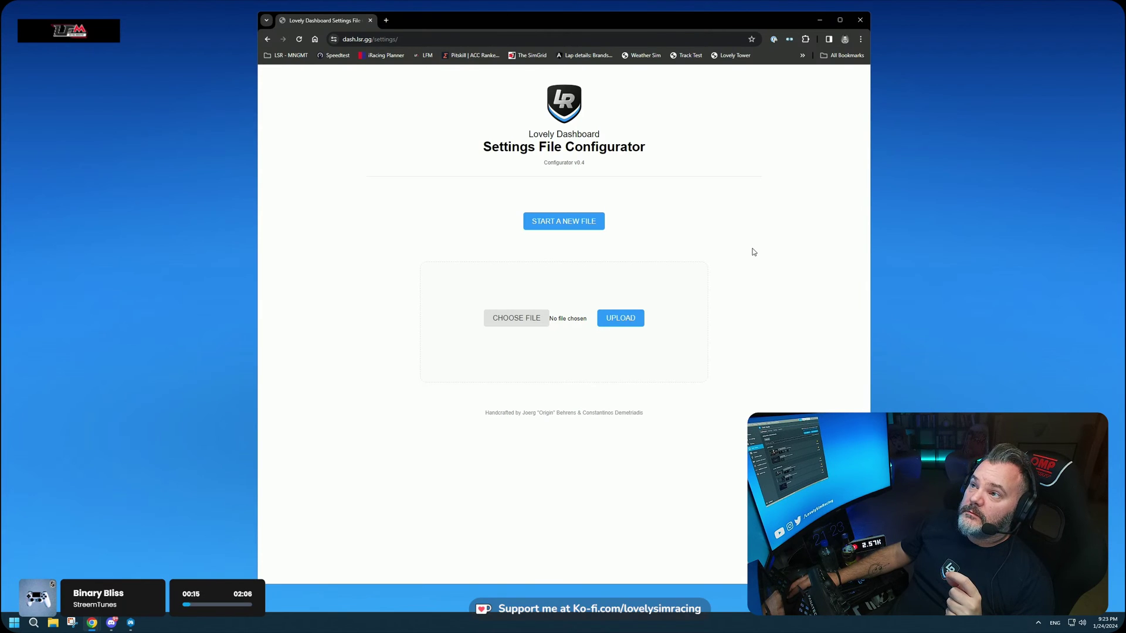
{"action": "left_click_drag", "start_coordinate": [491, 147], "coordinate": [607, 166]}
{"action": "left_click", "coordinate": [667, 156]}
{"action": "left_click", "coordinate": [608, 164]}
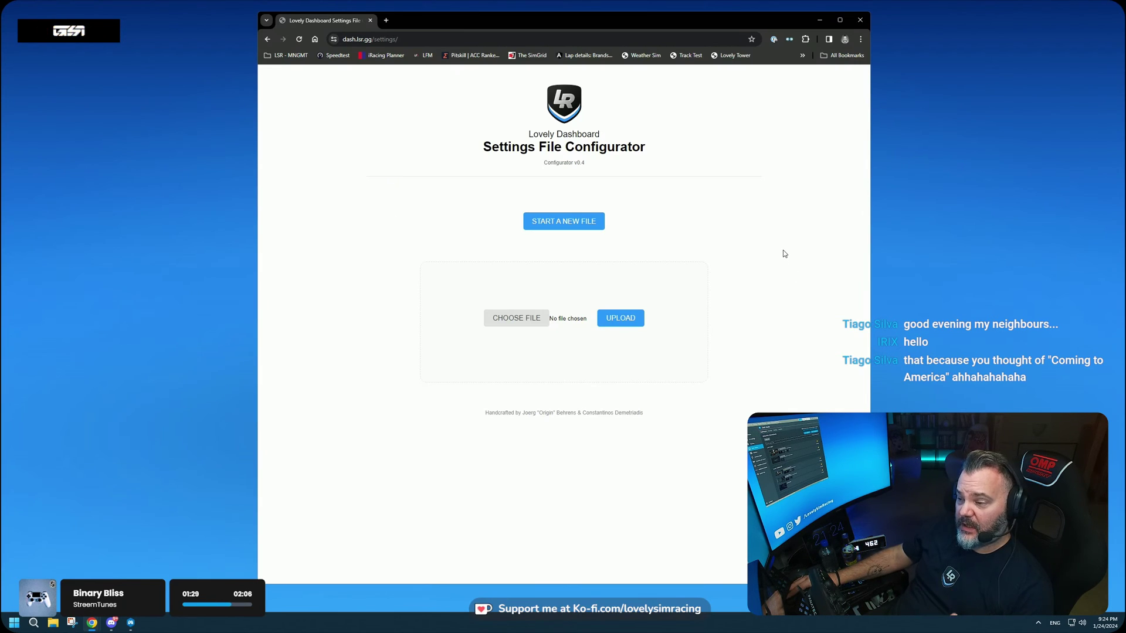
{"action": "left_click", "coordinate": [566, 223]}
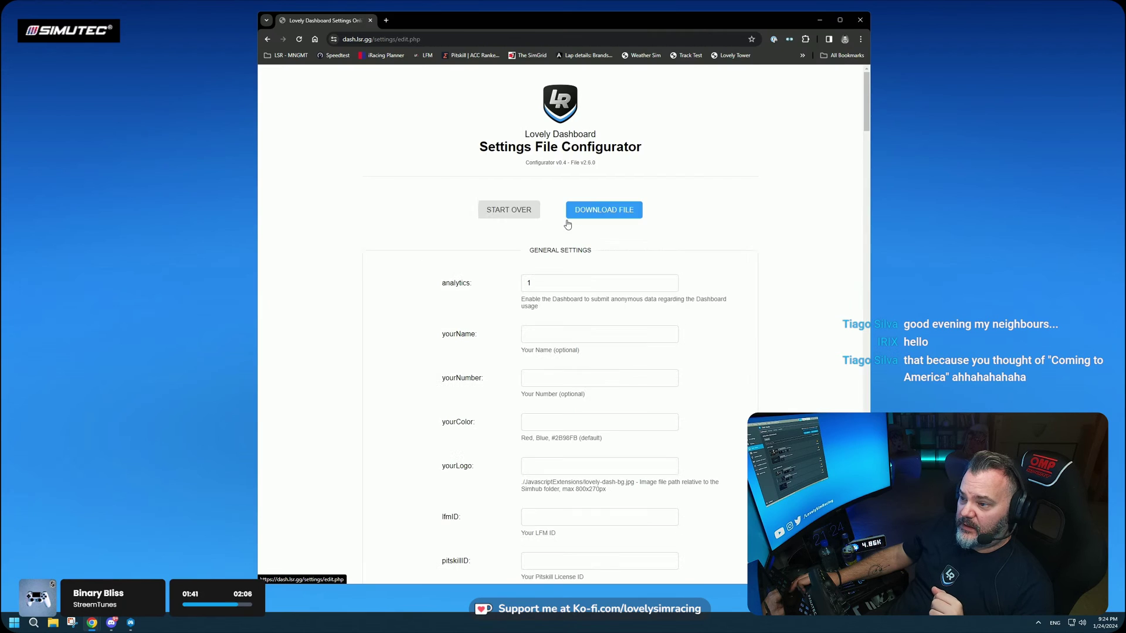
{"action": "scroll", "coordinate": [696, 274], "scroll_direction": "down", "scroll_amount": 2}
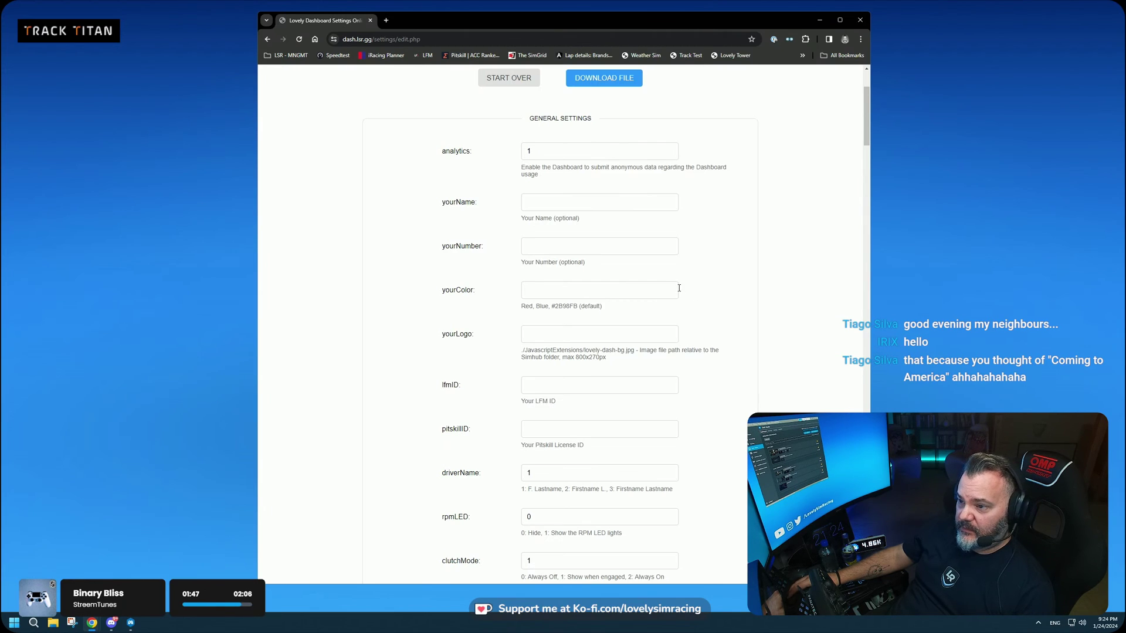
{"action": "scroll", "coordinate": [679, 286], "scroll_direction": "up", "scroll_amount": 1}
{"action": "scroll", "coordinate": [586, 234], "scroll_direction": "down", "scroll_amount": 1}
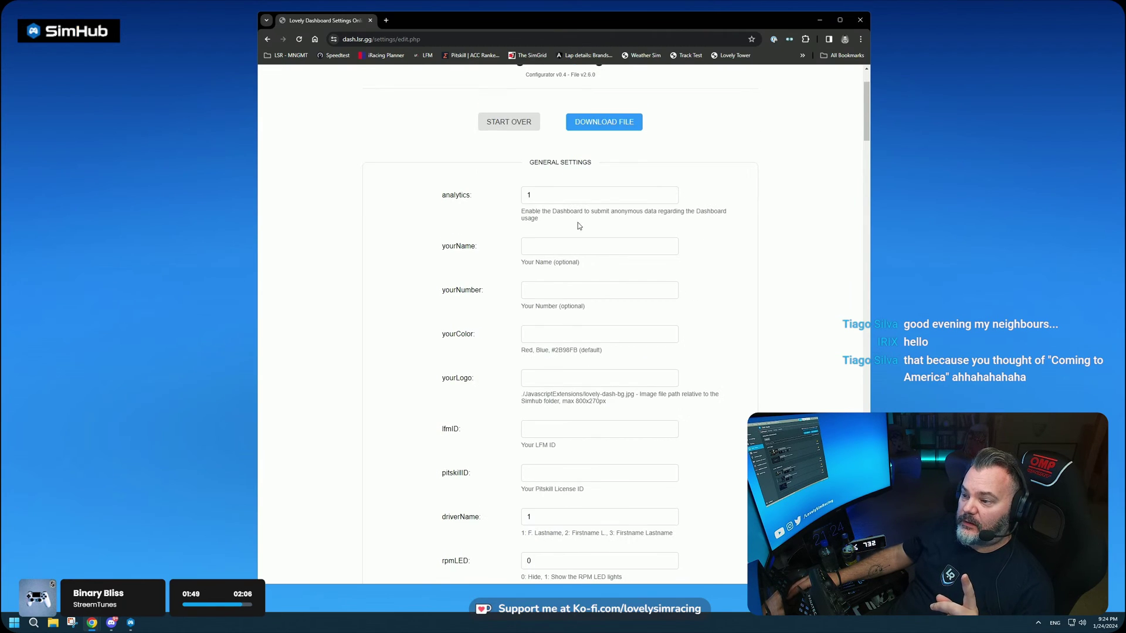
{"action": "left_click", "coordinate": [536, 191]}
{"action": "scroll", "coordinate": [481, 269], "scroll_direction": "down", "scroll_amount": 1}
{"action": "scroll", "coordinate": [479, 270], "scroll_direction": "down", "scroll_amount": 3}
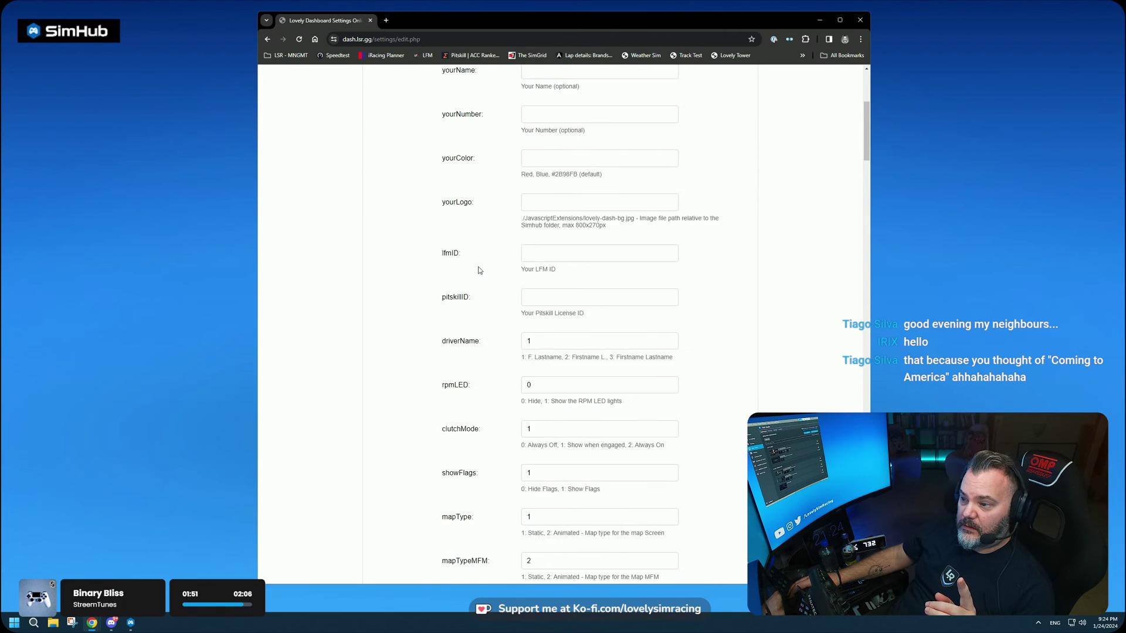
{"action": "left_click", "coordinate": [556, 217]}
{"action": "left_click", "coordinate": [553, 253]}
{"action": "left_click", "coordinate": [554, 216]}
{"action": "scroll", "coordinate": [737, 296], "scroll_direction": "up", "scroll_amount": 4}
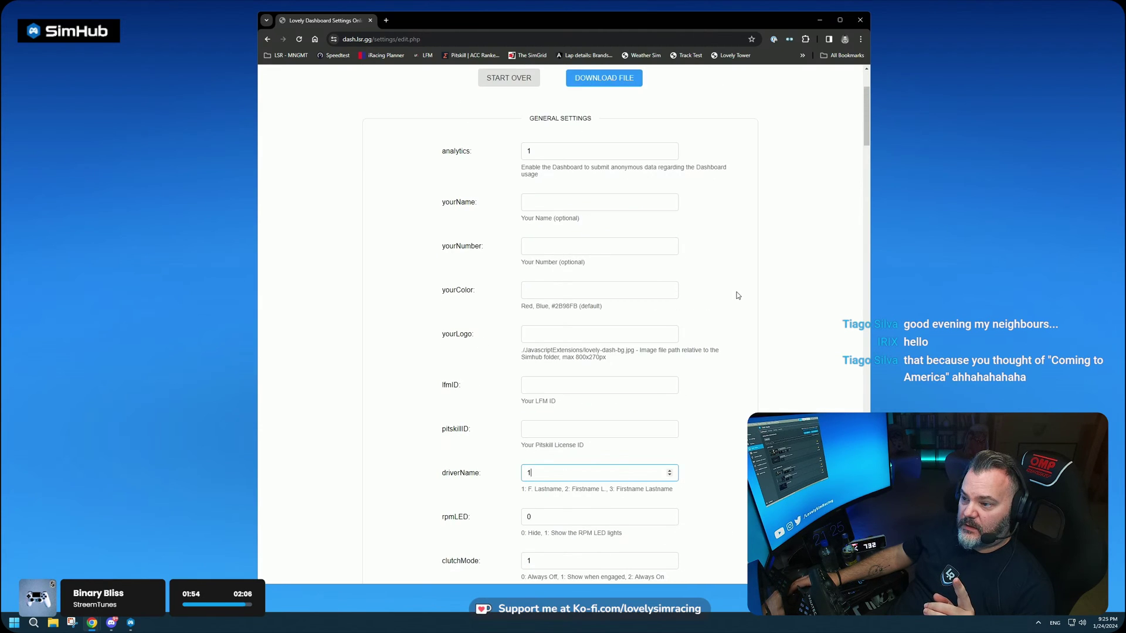
{"action": "left_click", "coordinate": [541, 201]}
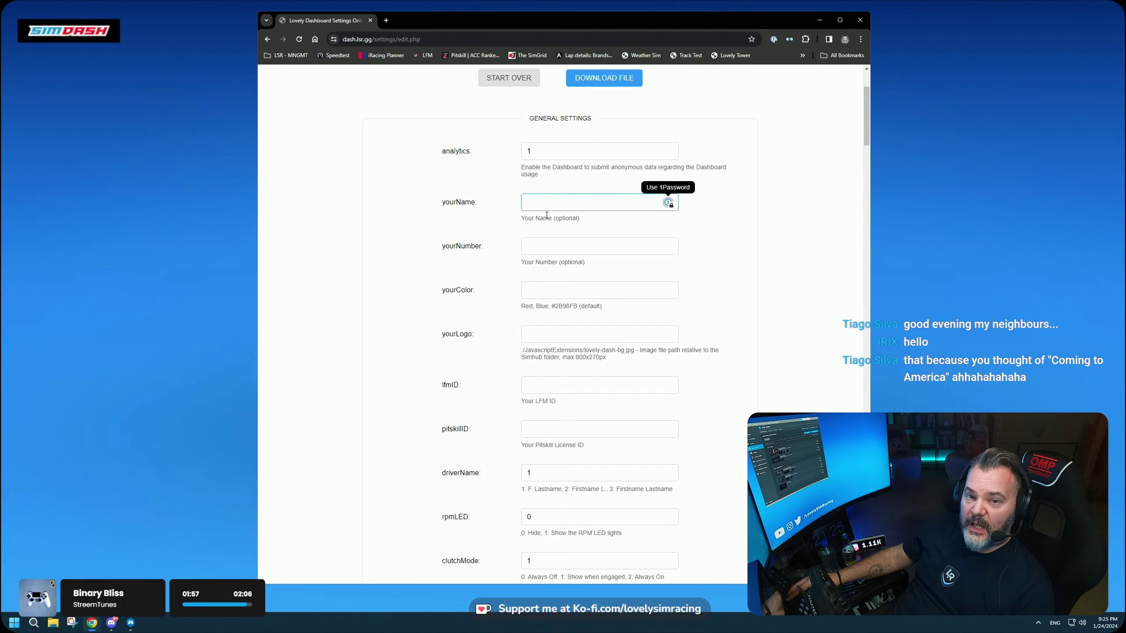
{"action": "scroll", "coordinate": [572, 228], "scroll_direction": "down", "scroll_amount": 2}
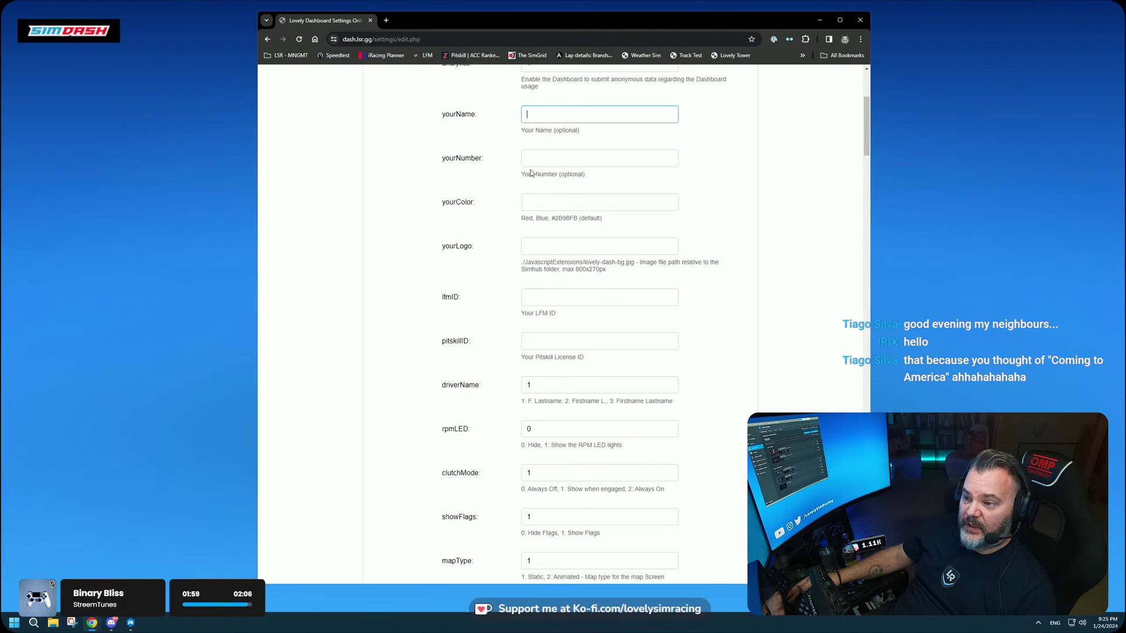
{"action": "left_click", "coordinate": [536, 194]}
{"action": "left_click_drag", "start_coordinate": [553, 218], "coordinate": [580, 218]}
{"action": "left_click", "coordinate": [582, 219]}
{"action": "left_click", "coordinate": [610, 247]}
{"action": "scroll", "coordinate": [686, 289], "scroll_direction": "down", "scroll_amount": 3}
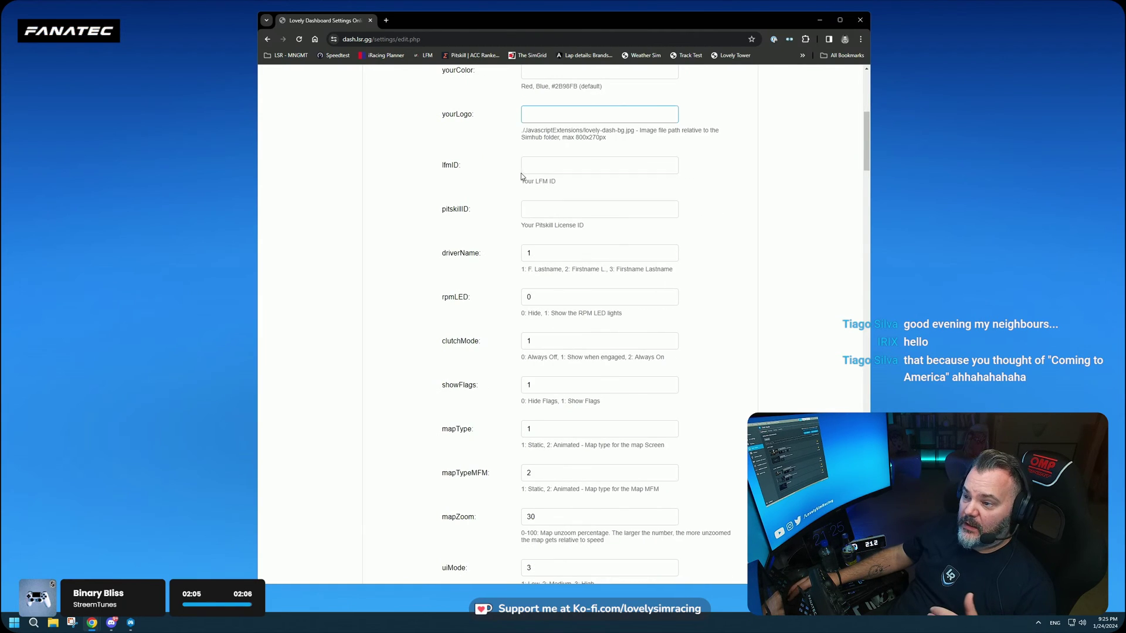
{"action": "scroll", "coordinate": [698, 244], "scroll_direction": "down", "scroll_amount": 3}
{"action": "scroll", "coordinate": [701, 247], "scroll_direction": "down", "scroll_amount": 1}
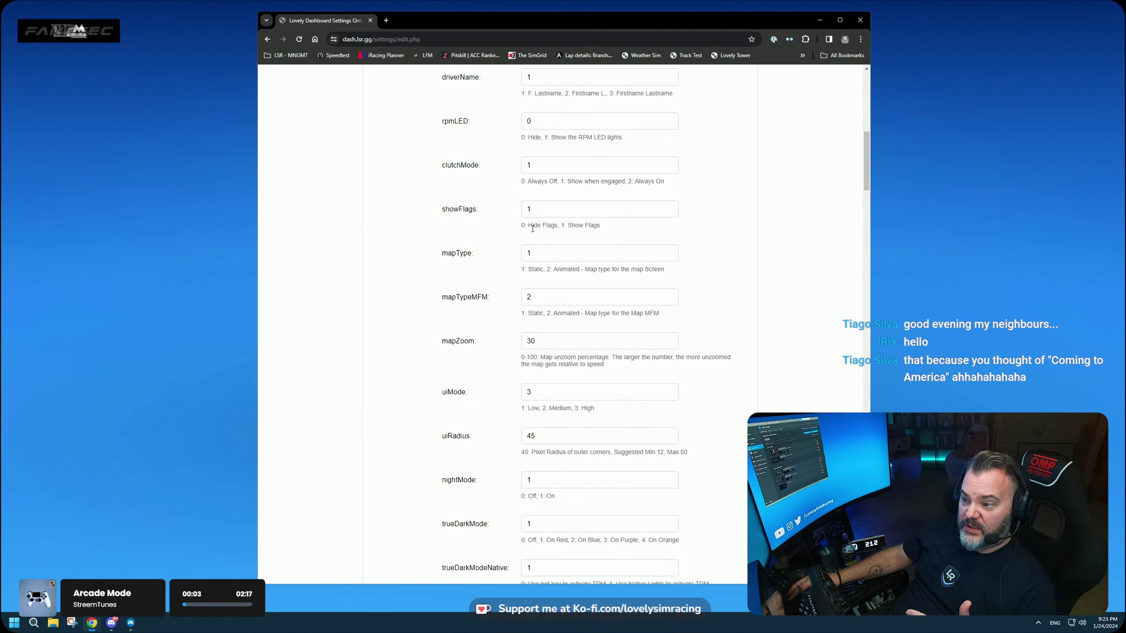
{"action": "scroll", "coordinate": [579, 338], "scroll_direction": "down", "scroll_amount": 4}
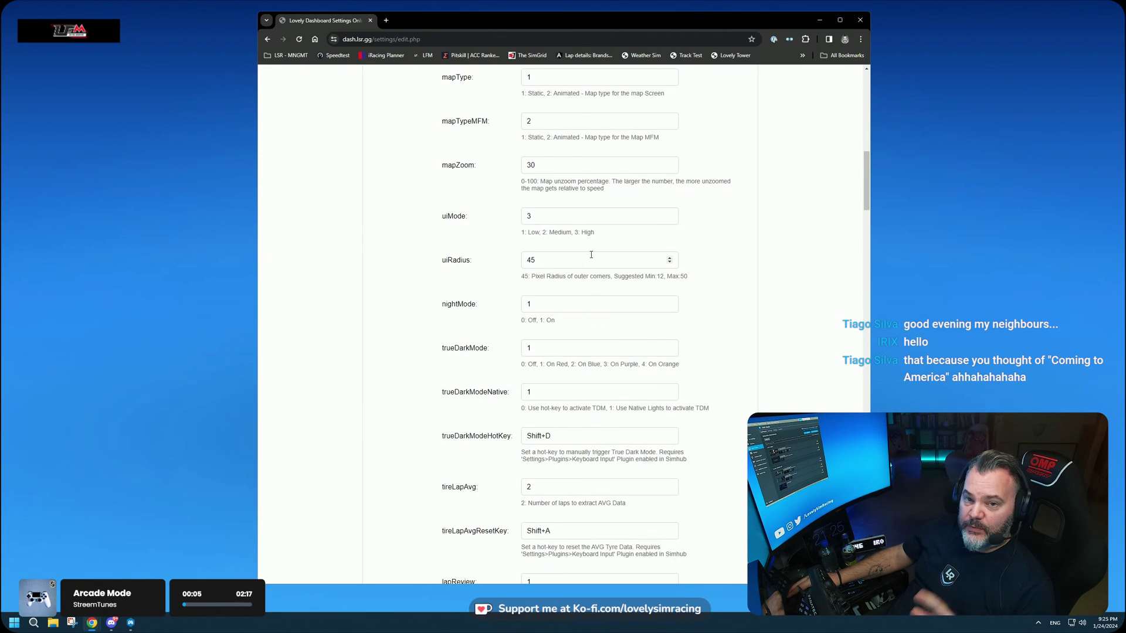
{"action": "scroll", "coordinate": [625, 261], "scroll_direction": "down", "scroll_amount": 2}
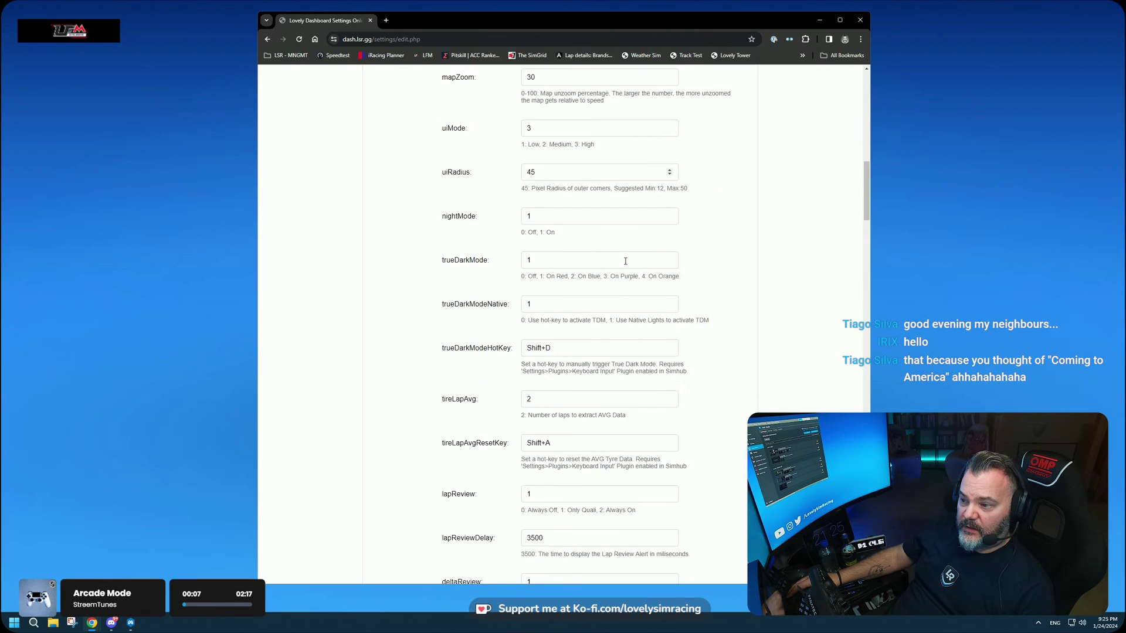
{"action": "scroll", "coordinate": [626, 261], "scroll_direction": "down", "scroll_amount": 3}
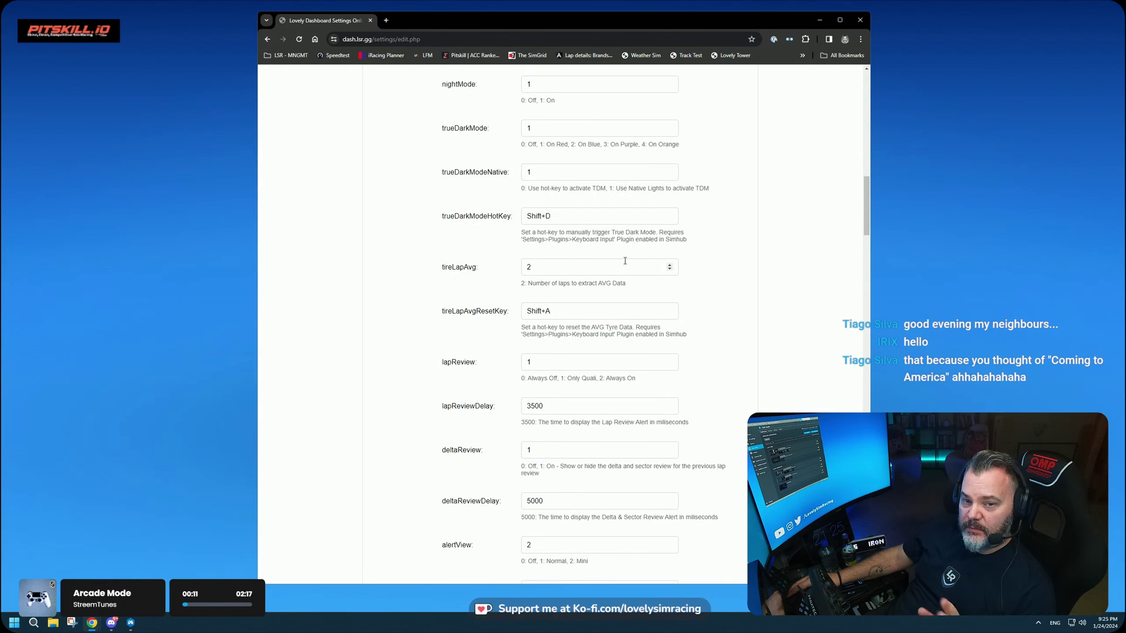
{"action": "left_click", "coordinate": [670, 265]}
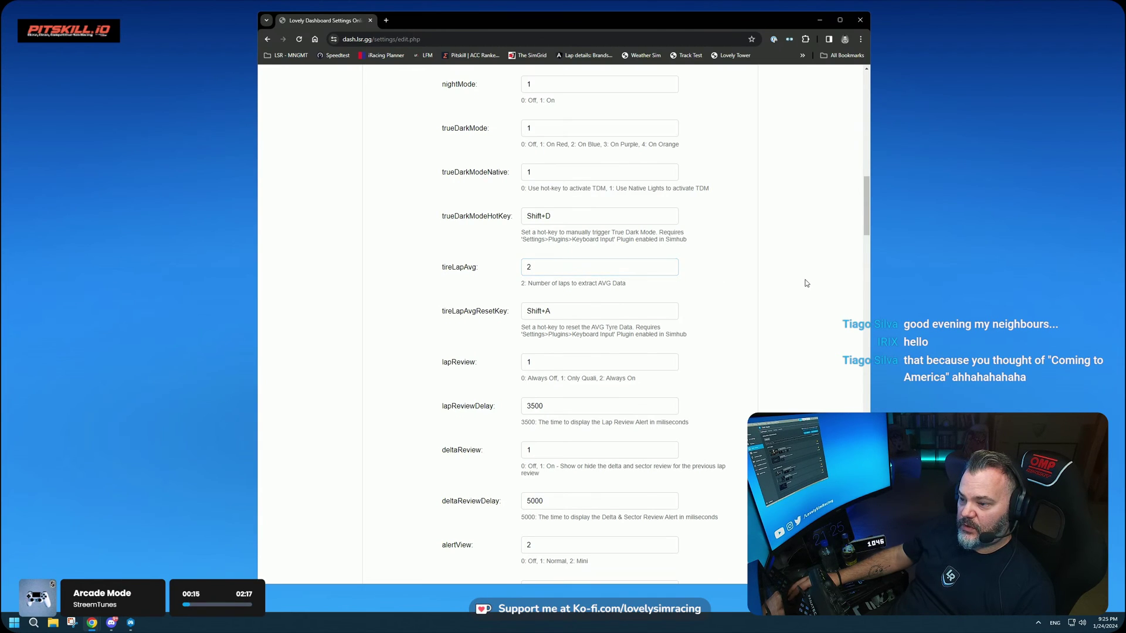
{"action": "scroll", "coordinate": [779, 280], "scroll_direction": "down", "scroll_amount": 4}
{"action": "scroll", "coordinate": [778, 284], "scroll_direction": "down", "scroll_amount": 8}
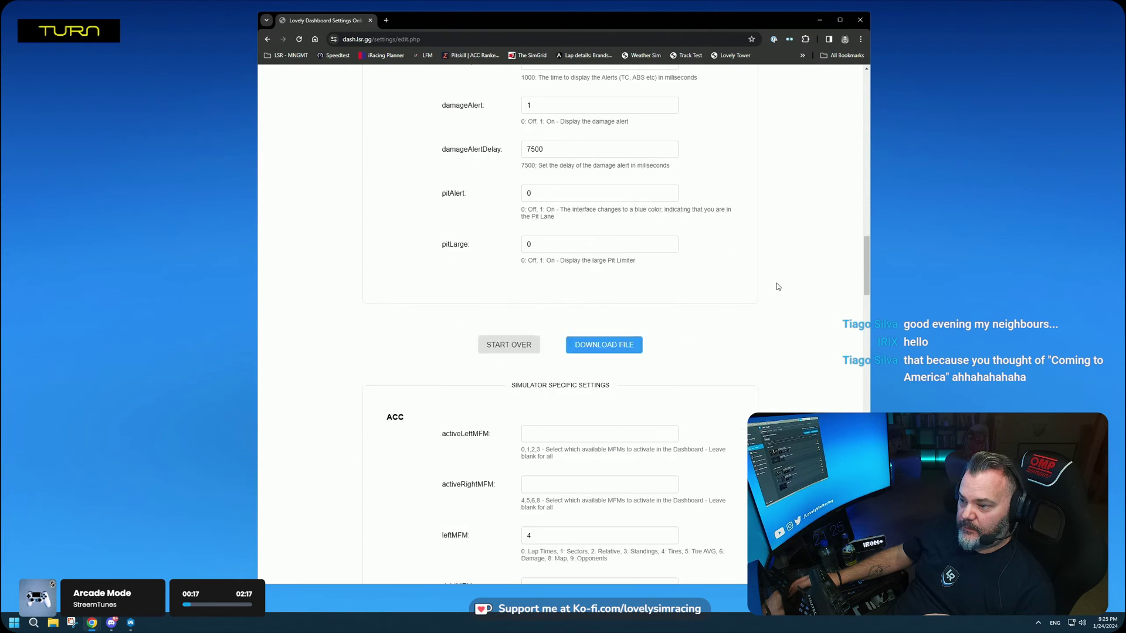
{"action": "scroll", "coordinate": [779, 287], "scroll_direction": "up", "scroll_amount": 20}
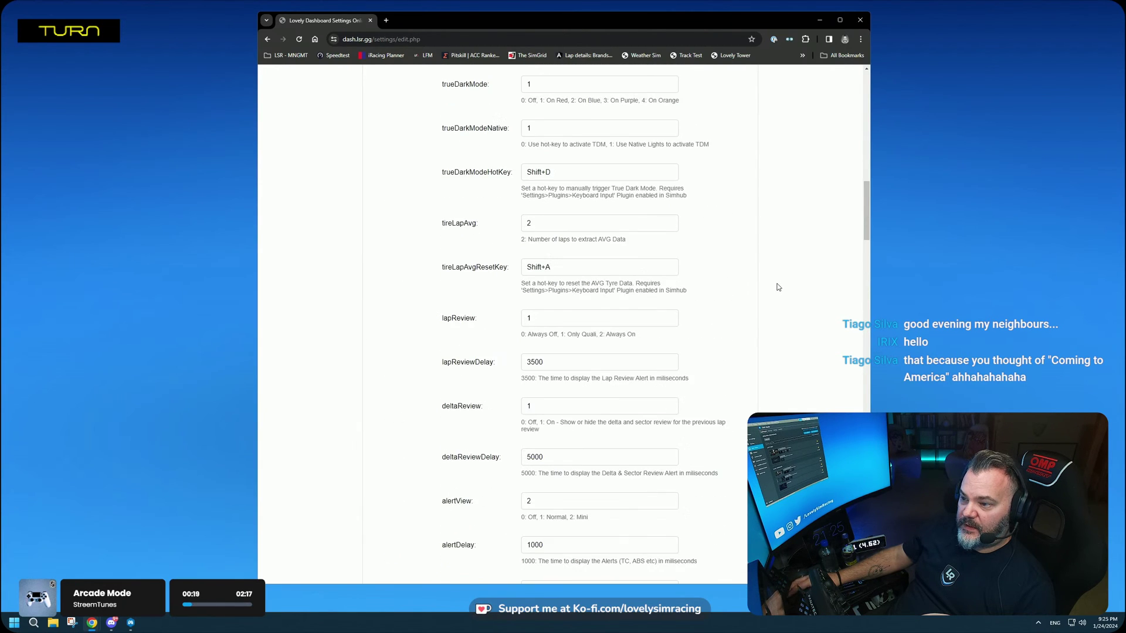
{"action": "scroll", "coordinate": [778, 287], "scroll_direction": "up", "scroll_amount": 2}
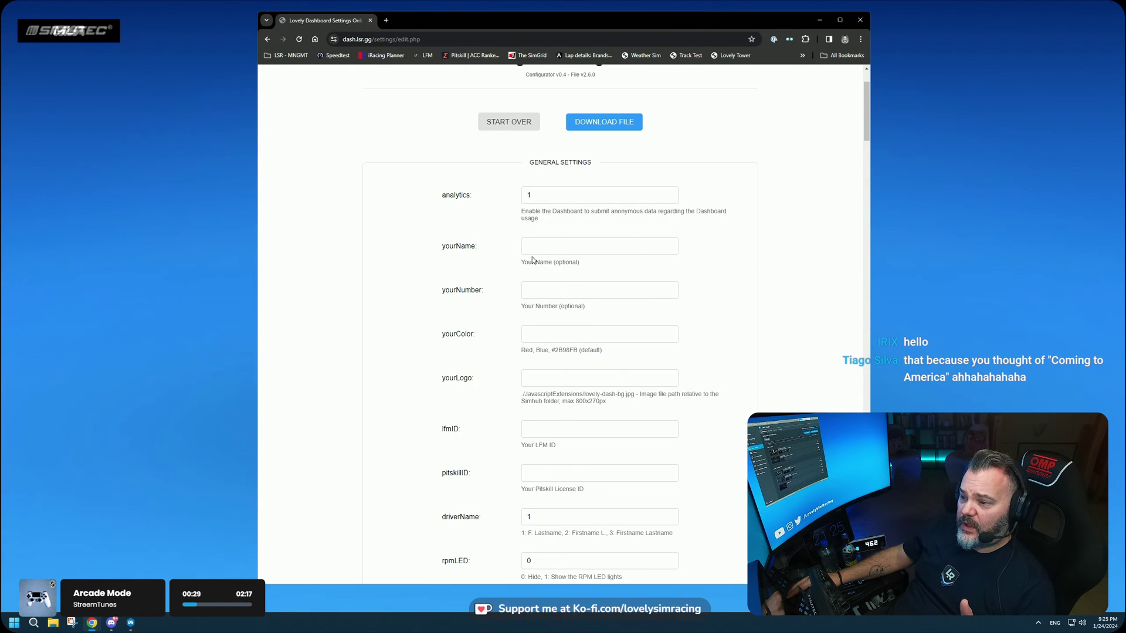
{"action": "scroll", "coordinate": [509, 282], "scroll_direction": "down", "scroll_amount": 5}
{"action": "scroll", "coordinate": [510, 282], "scroll_direction": "down", "scroll_amount": 1}
{"action": "scroll", "coordinate": [510, 282], "scroll_direction": "down", "scroll_amount": 5}
{"action": "scroll", "coordinate": [498, 301], "scroll_direction": "down", "scroll_amount": 2}
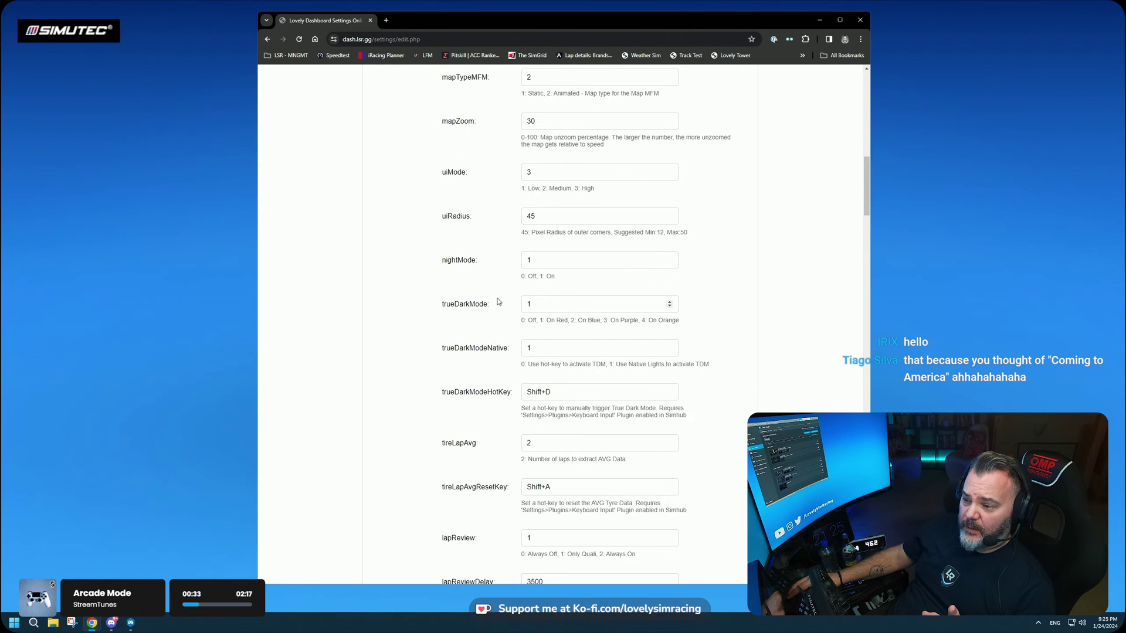
{"action": "scroll", "coordinate": [498, 301], "scroll_direction": "down", "scroll_amount": 5}
{"action": "triple_click", "coordinate": [538, 172]}
{"action": "left_click", "coordinate": [475, 246]}
{"action": "scroll", "coordinate": [476, 300], "scroll_direction": "down", "scroll_amount": 4}
{"action": "scroll", "coordinate": [476, 300], "scroll_direction": "down", "scroll_amount": 11}
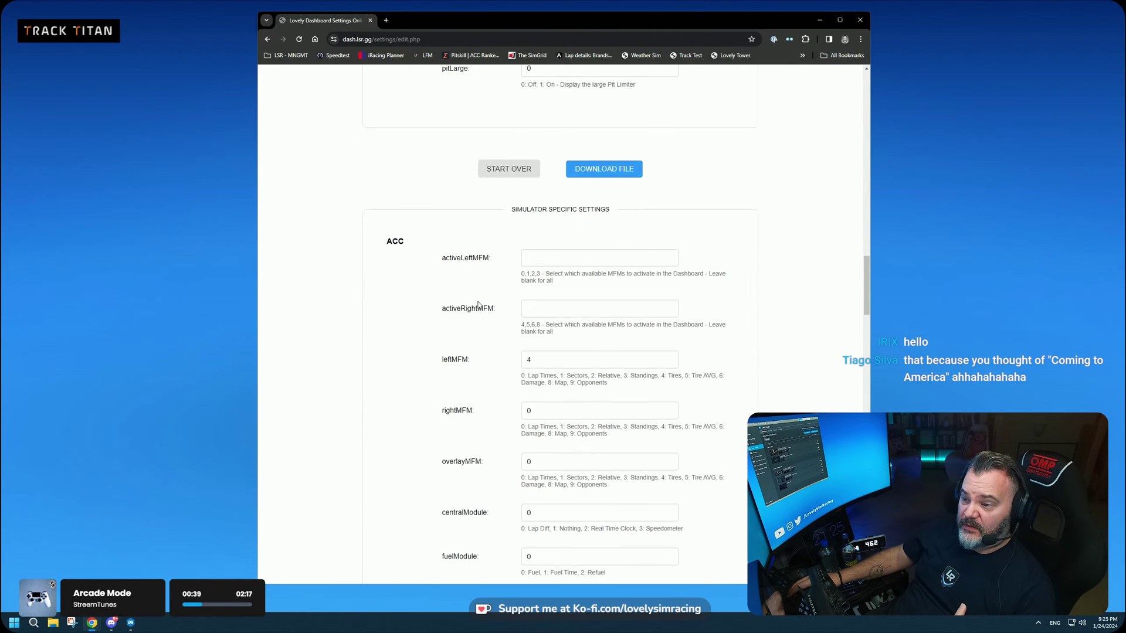
{"action": "scroll", "coordinate": [479, 305], "scroll_direction": "down", "scroll_amount": 2}
{"action": "scroll", "coordinate": [563, 177], "scroll_direction": "down", "scroll_amount": 1}
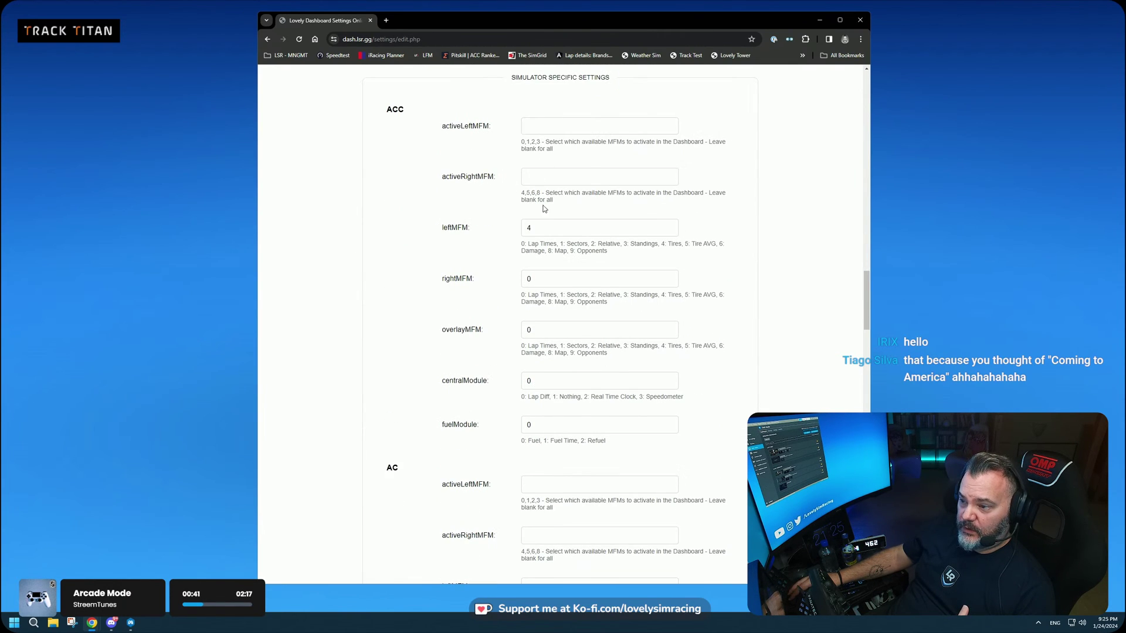
{"action": "scroll", "coordinate": [543, 198], "scroll_direction": "down", "scroll_amount": 6}
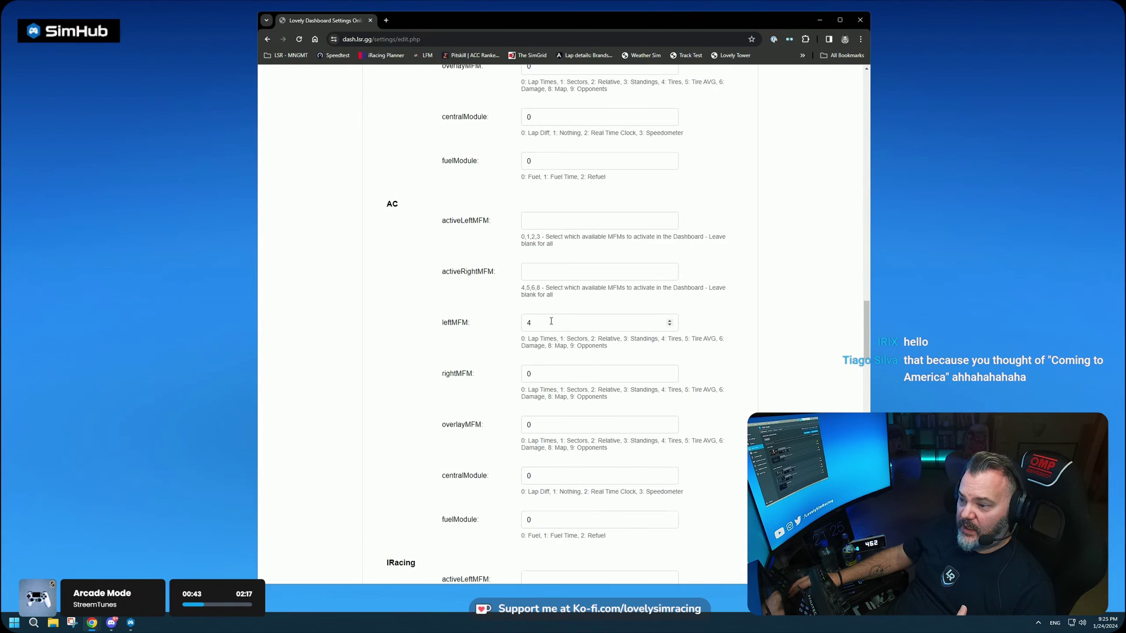
{"action": "scroll", "coordinate": [551, 321], "scroll_direction": "down", "scroll_amount": 20}
{"action": "scroll", "coordinate": [550, 314], "scroll_direction": "up", "scroll_amount": 20}
{"action": "scroll", "coordinate": [549, 318], "scroll_direction": "up", "scroll_amount": 20}
Enter the driver's name in yourName and race number 33 in yourNumber
{"action": "left_click", "coordinate": [544, 334]}
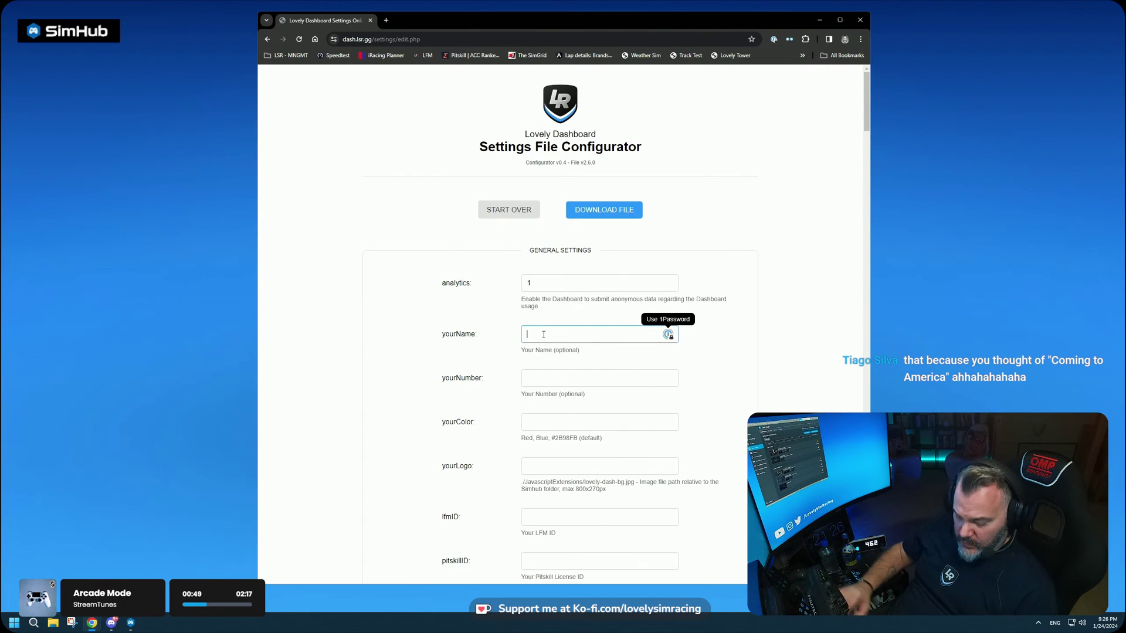
{"action": "type", "text": "Constantinos"}
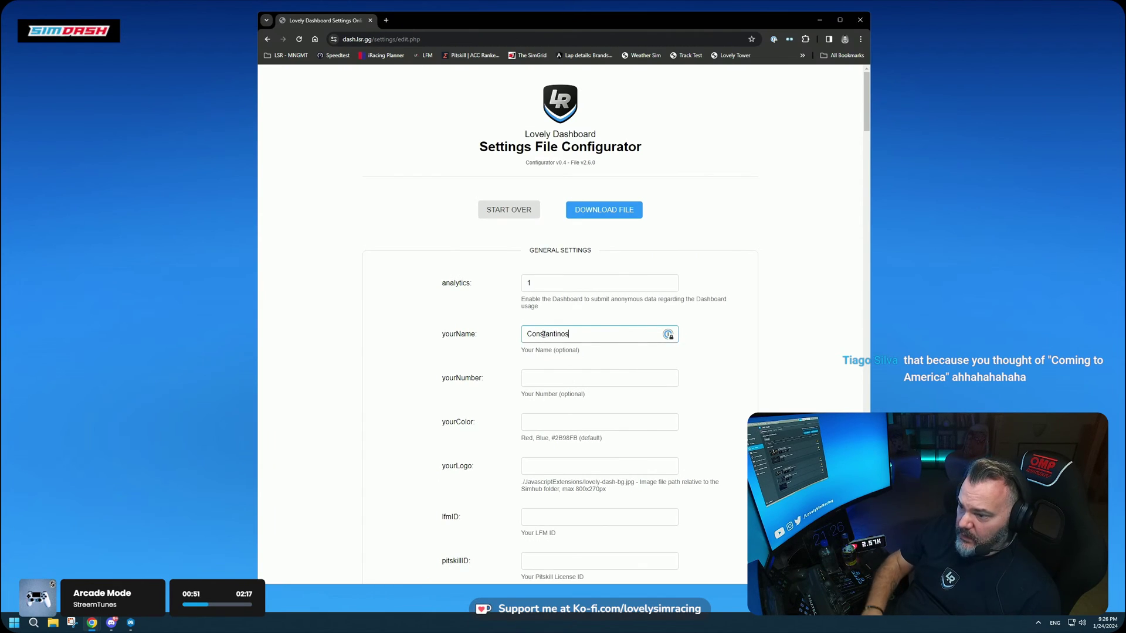
{"action": "key", "text": "Tab"}
{"action": "type", "text": "33"}
{"action": "key", "text": "Tab"}
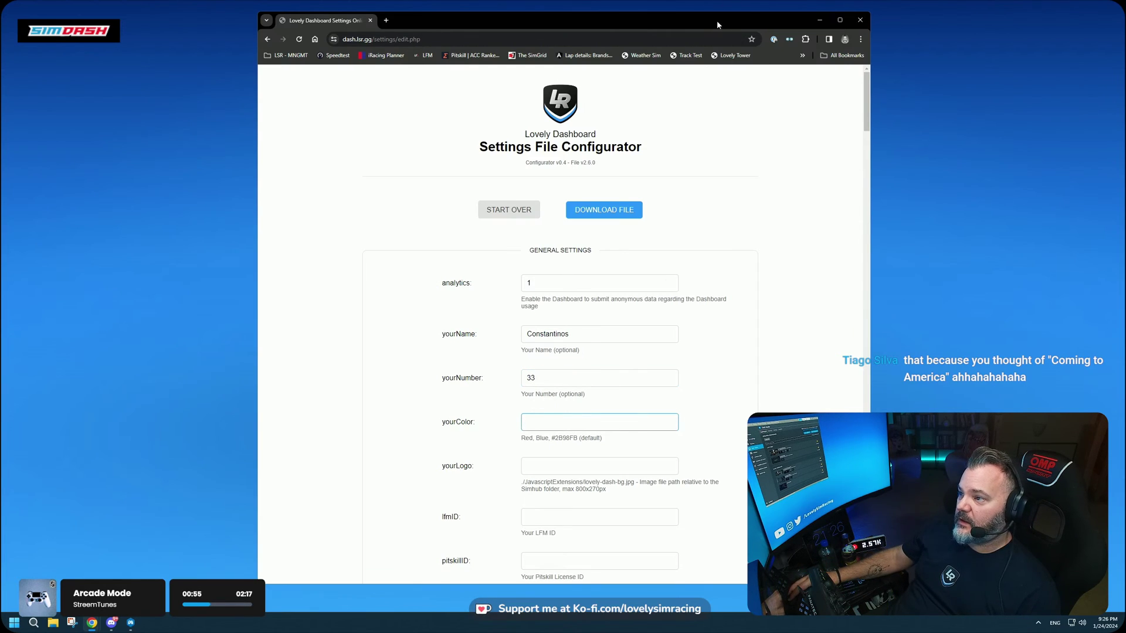
Download the settings file and bring up File Explorer to locate it
{"action": "left_click", "coordinate": [599, 218]}
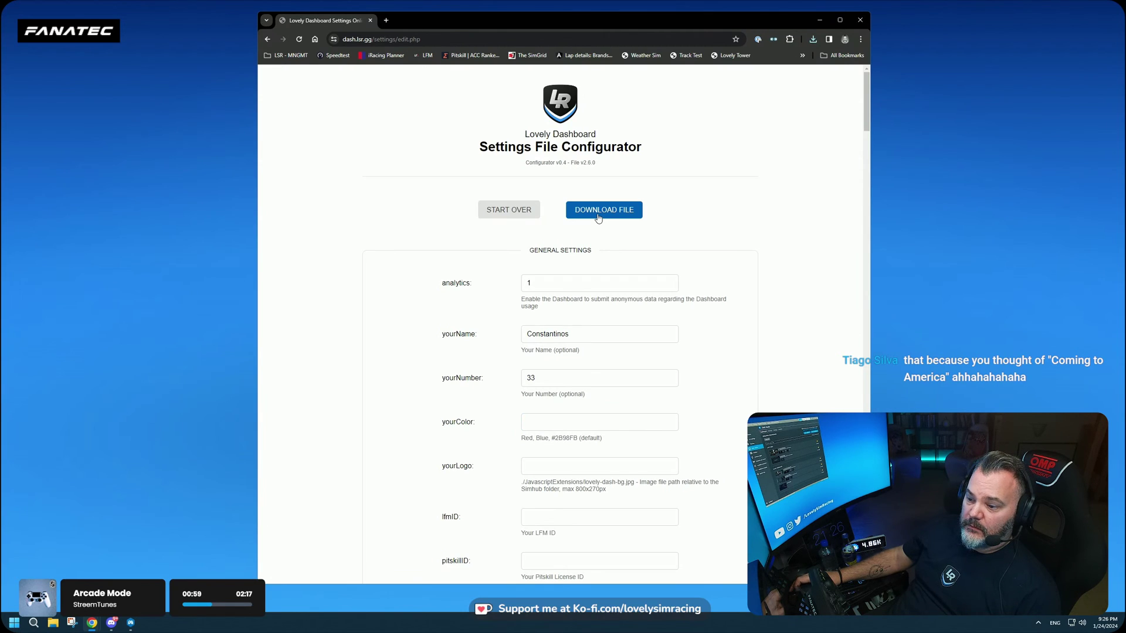
{"action": "left_click", "coordinate": [50, 624]}
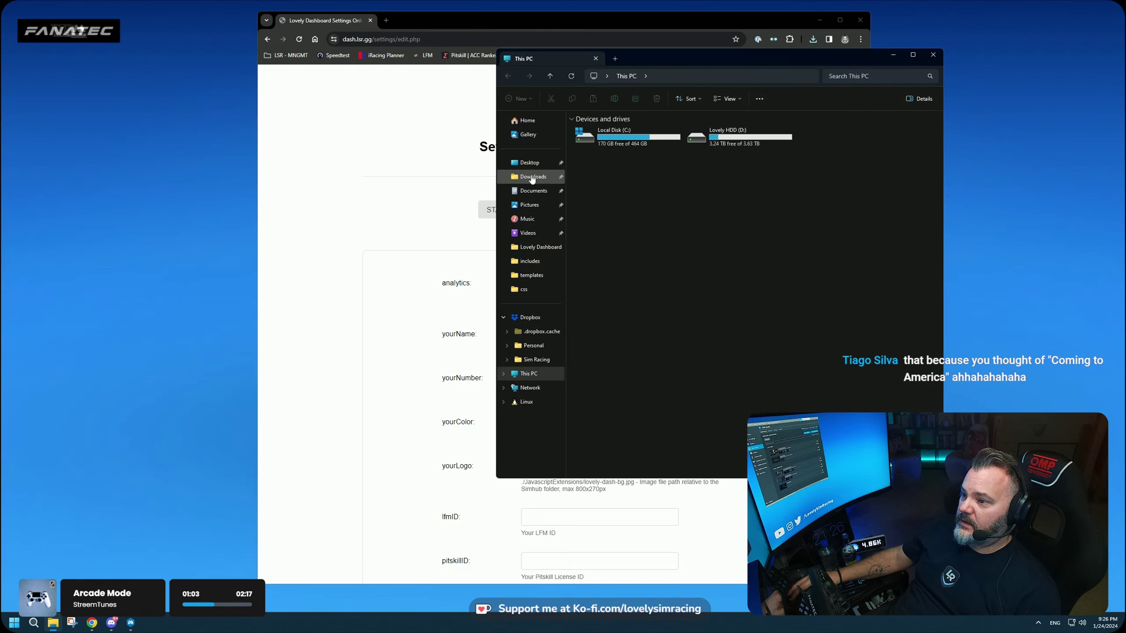
{"action": "left_click_drag", "start_coordinate": [887, 57], "coordinate": [0, 58]}
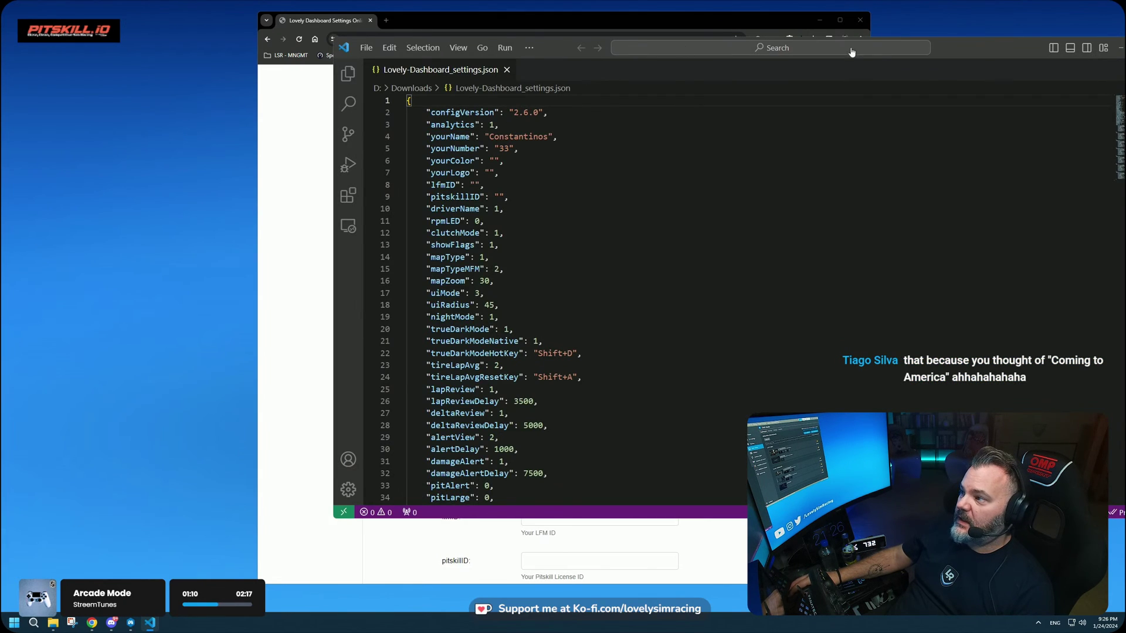
Scroll through Lovely-Dashboard_settings.json in VS Code, then close the editor
{"action": "double_click", "coordinate": [852, 52]}
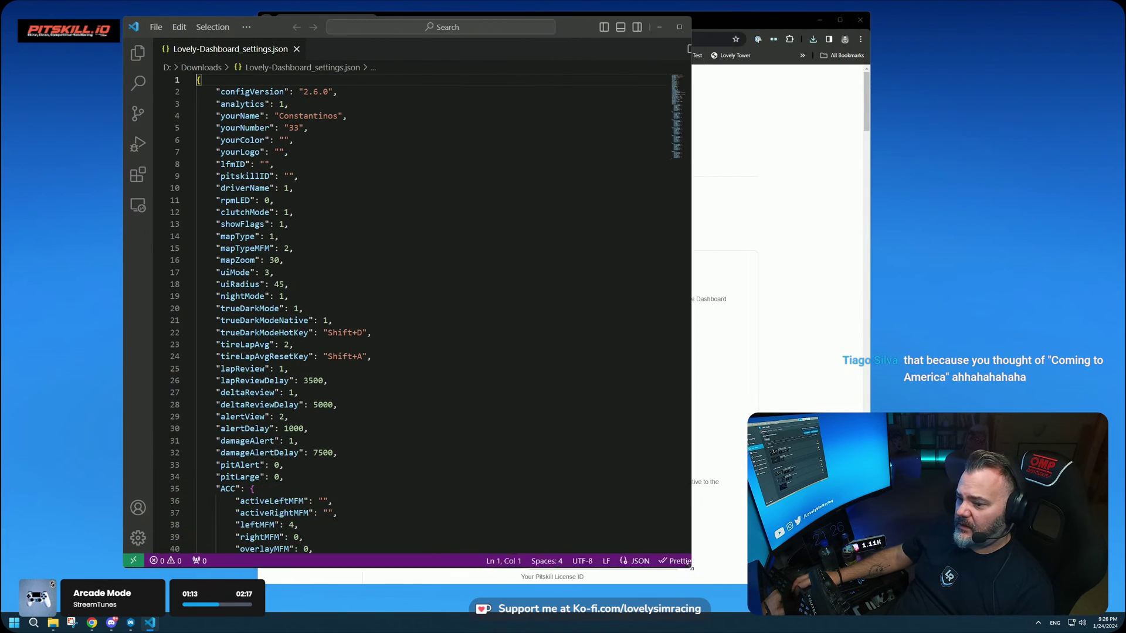
{"action": "scroll", "coordinate": [384, 177], "scroll_direction": "down", "scroll_amount": 20}
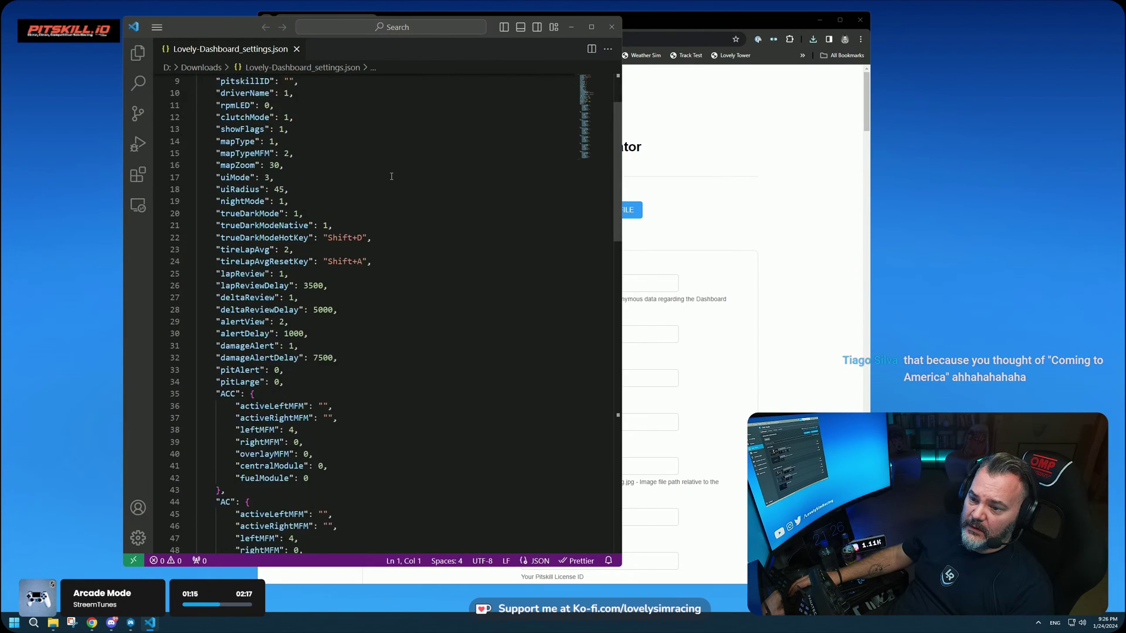
{"action": "scroll", "coordinate": [381, 251], "scroll_direction": "up", "scroll_amount": 20}
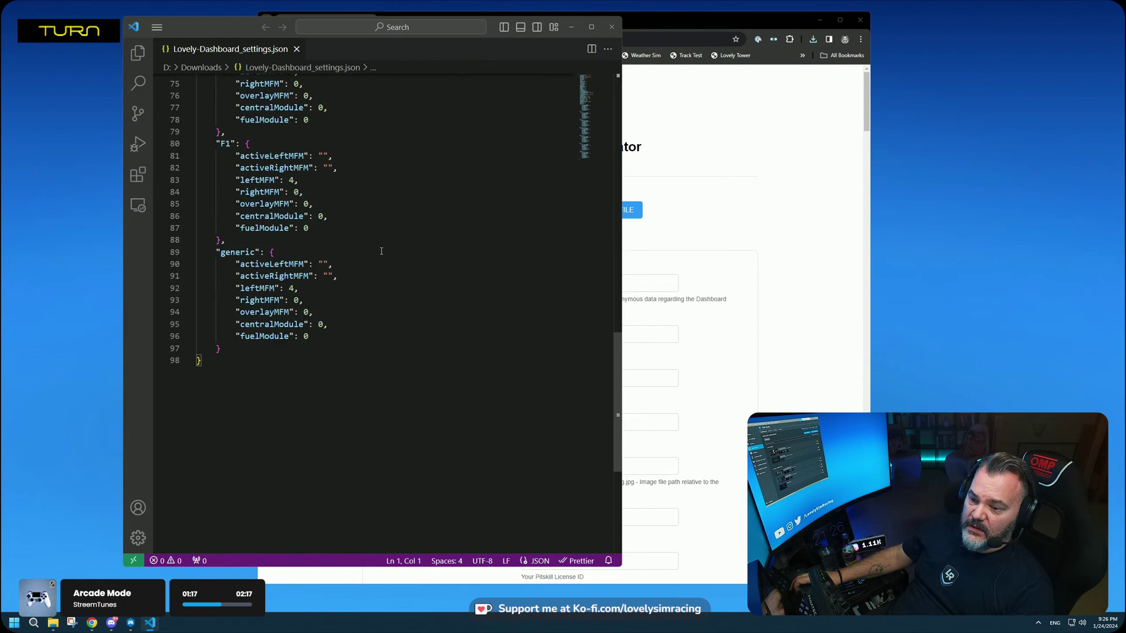
{"action": "scroll", "coordinate": [381, 251], "scroll_direction": "up", "scroll_amount": 2}
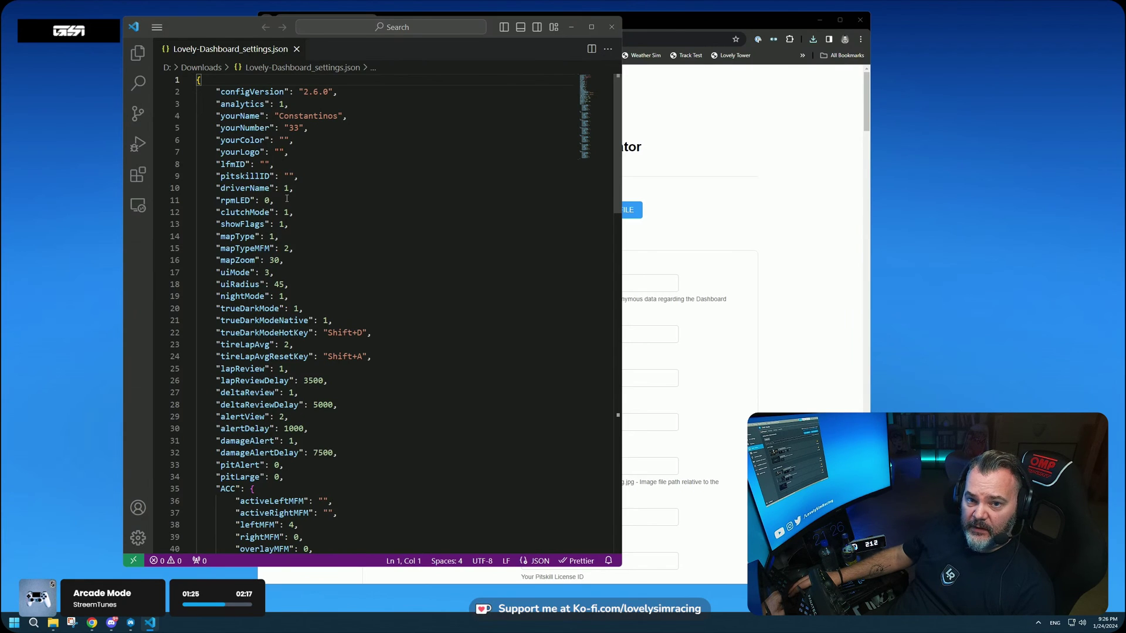
{"action": "left_click", "coordinate": [612, 26]}
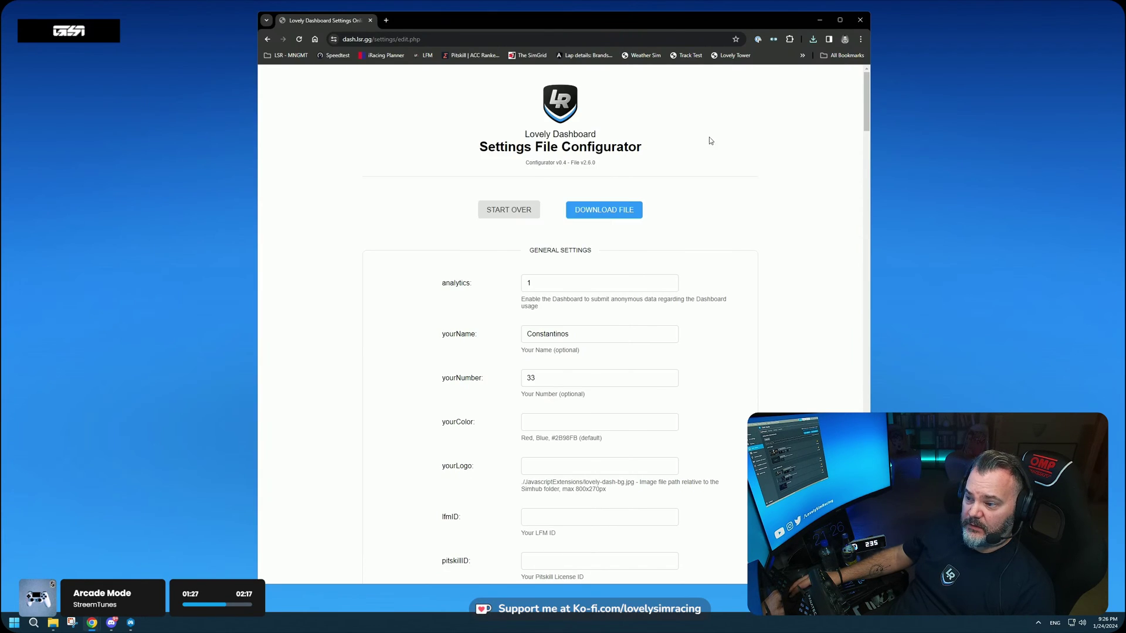
Look over the General Settings form, then discard it with START OVER
{"action": "scroll", "coordinate": [540, 340], "scroll_direction": "down", "scroll_amount": 2}
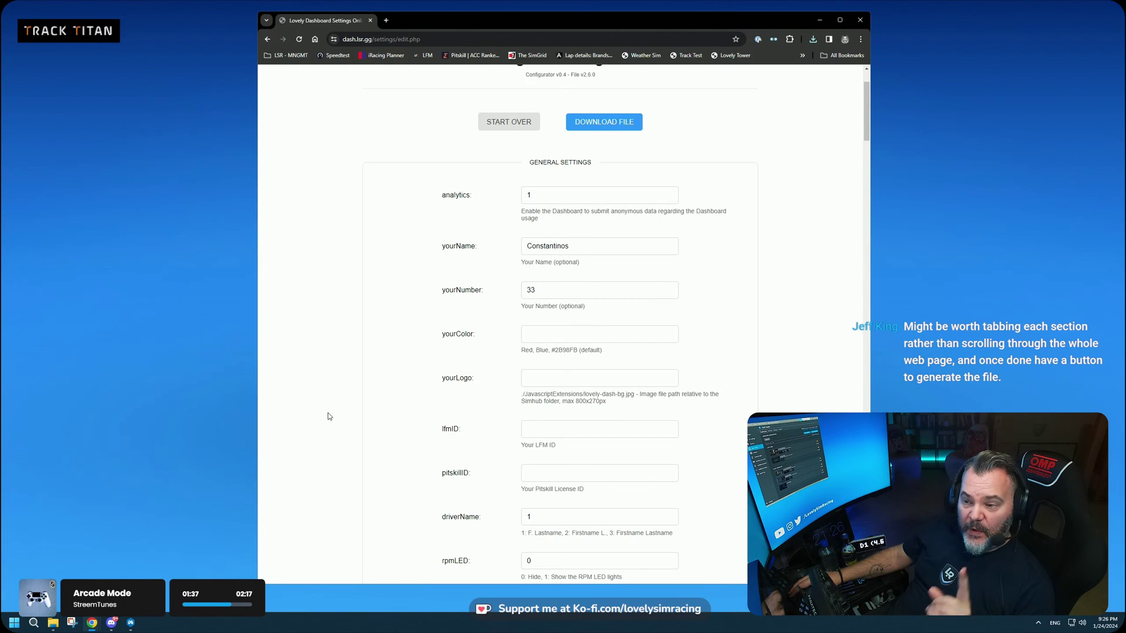
{"action": "scroll", "coordinate": [376, 287], "scroll_direction": "up", "scroll_amount": 2}
{"action": "scroll", "coordinate": [589, 220], "scroll_direction": "down", "scroll_amount": 7}
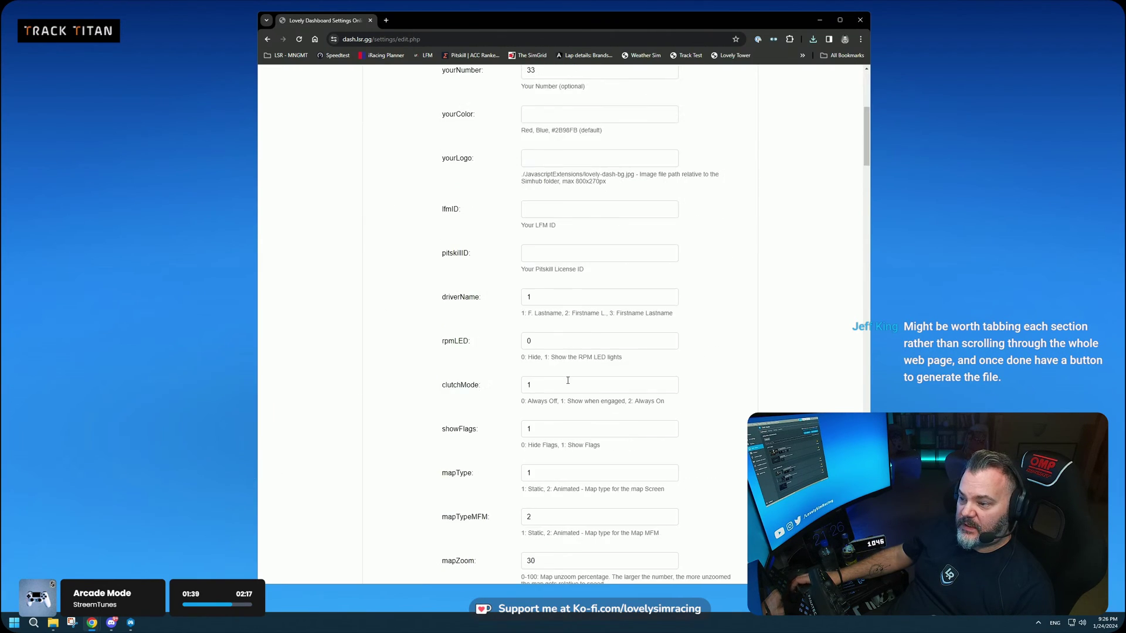
{"action": "scroll", "coordinate": [545, 324], "scroll_direction": "up", "scroll_amount": 5}
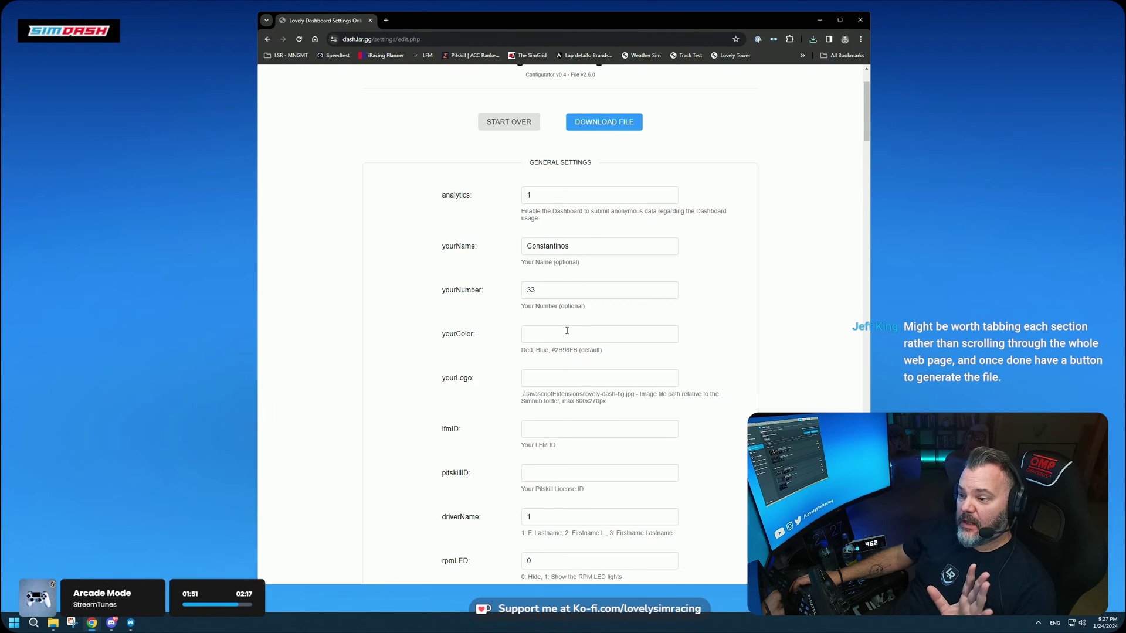
{"action": "scroll", "coordinate": [786, 297], "scroll_direction": "down", "scroll_amount": 3}
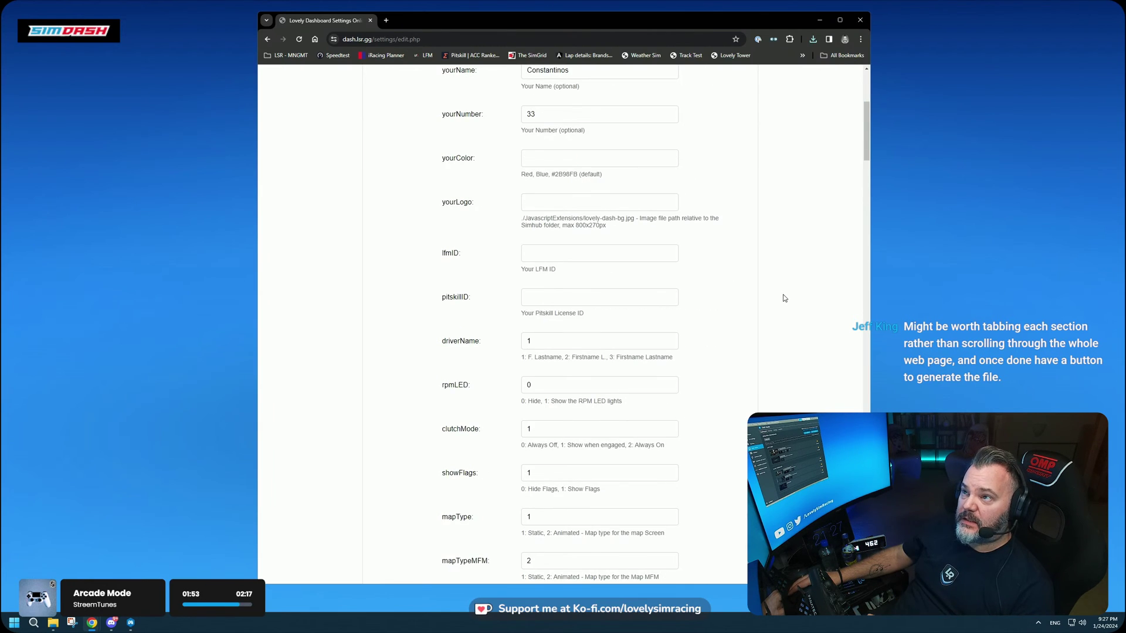
{"action": "scroll", "coordinate": [783, 298], "scroll_direction": "up", "scroll_amount": 5}
{"action": "left_click", "coordinate": [508, 210]}
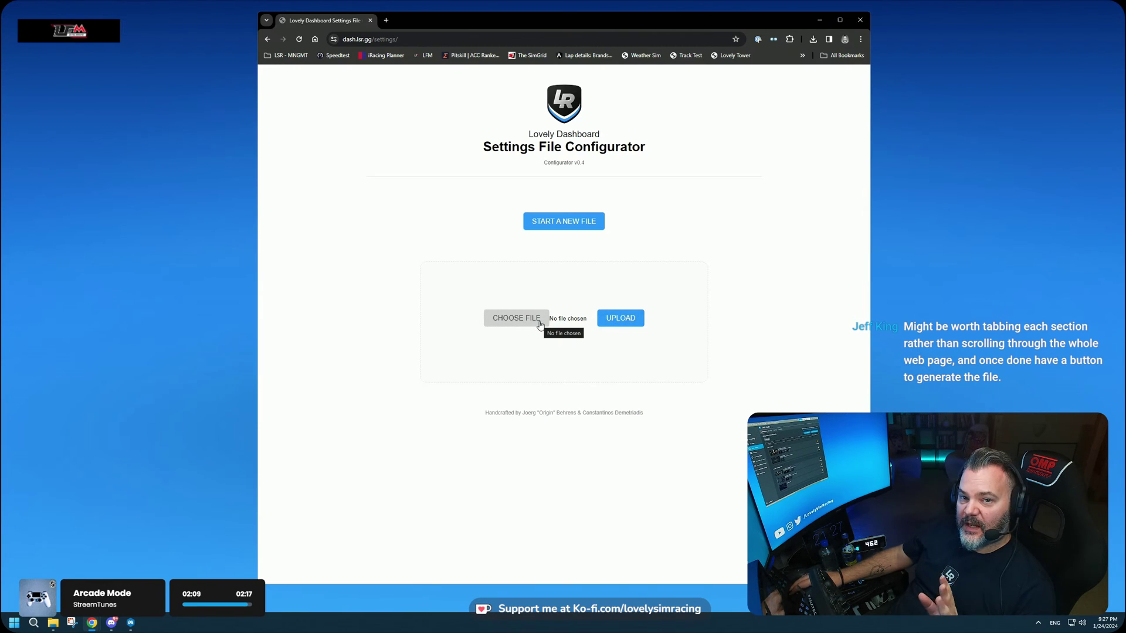
Choose Lovely-Dashboard_setting.backup.json from C:\Program Files (x86)\SimHub\JavascriptExtensions
{"action": "left_click", "coordinate": [512, 325]}
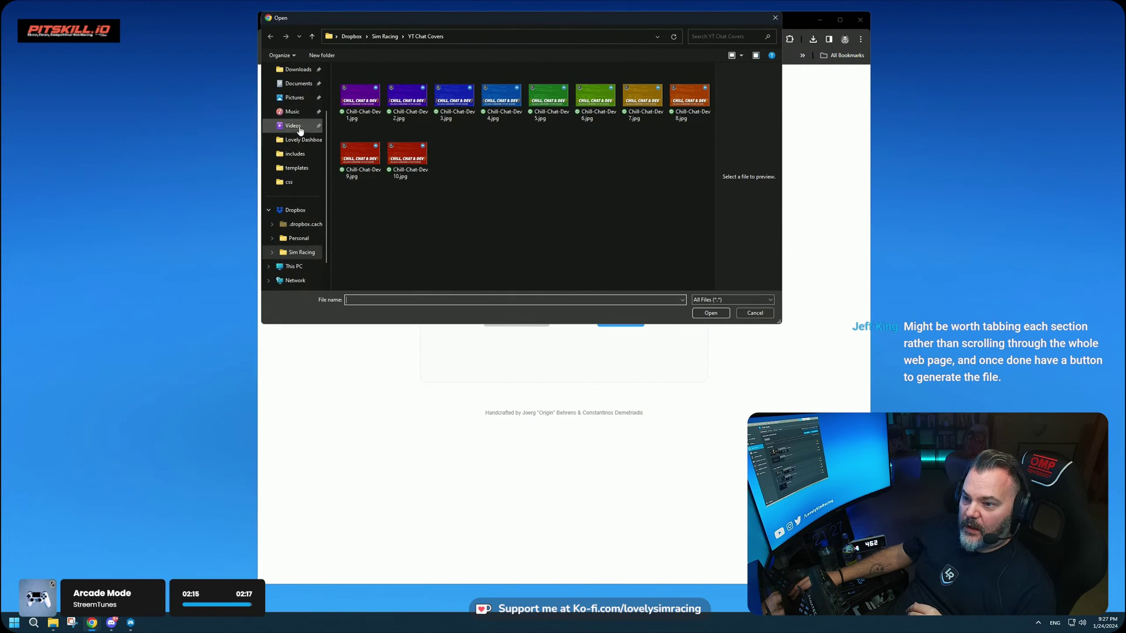
{"action": "scroll", "coordinate": [299, 135], "scroll_direction": "up", "scroll_amount": 2}
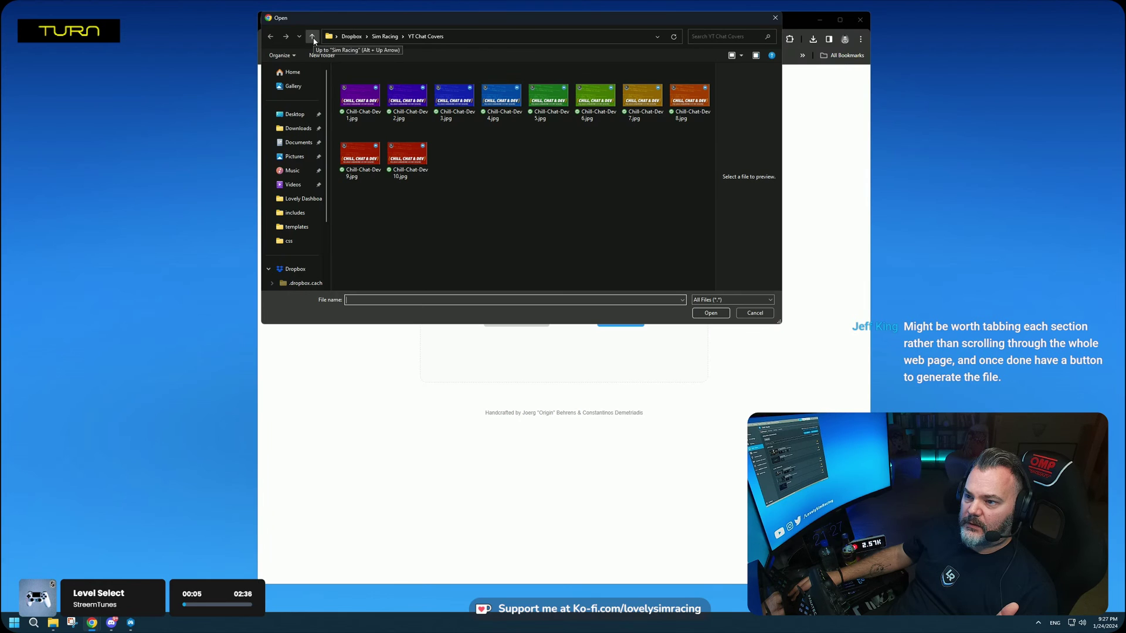
{"action": "scroll", "coordinate": [296, 275], "scroll_direction": "down", "scroll_amount": 3}
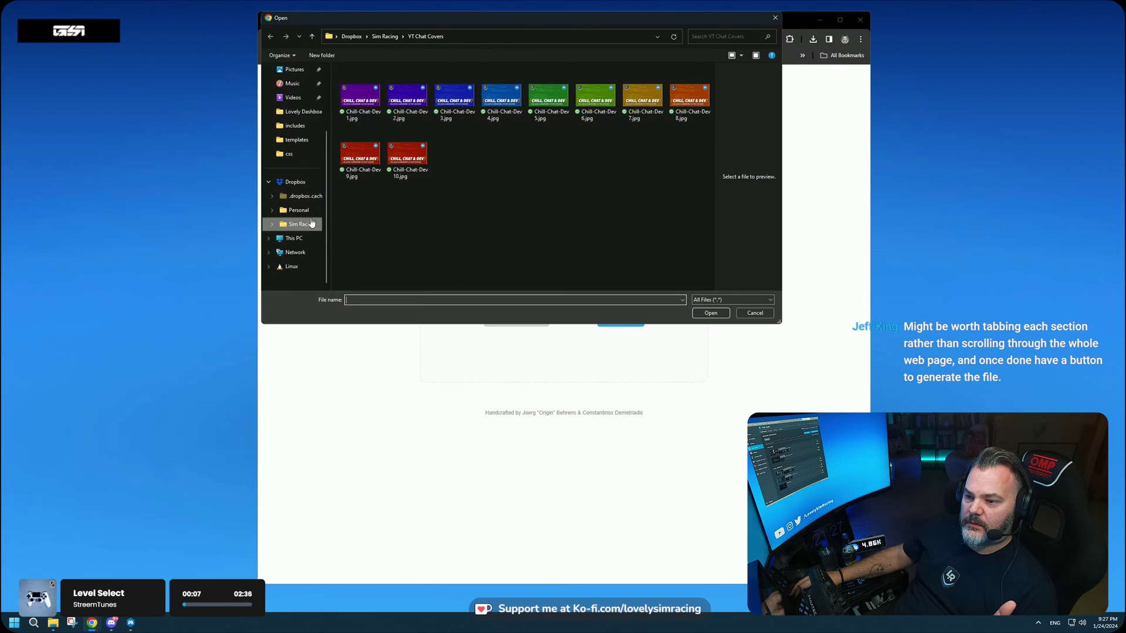
{"action": "left_click", "coordinate": [301, 239]}
{"action": "double_click", "coordinate": [387, 87]}
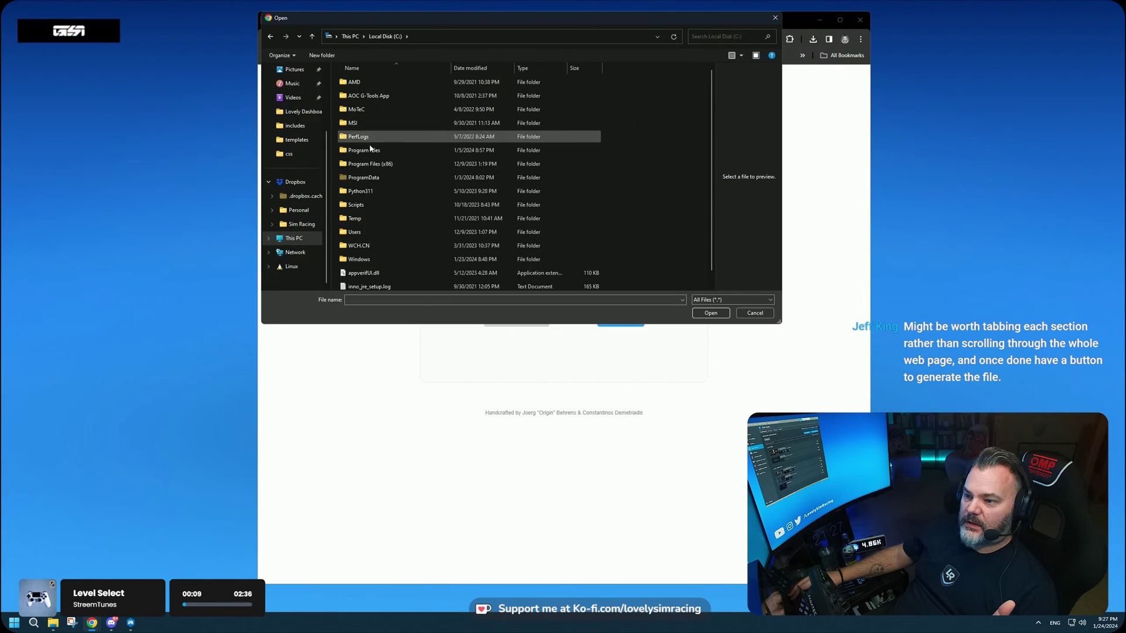
{"action": "double_click", "coordinate": [370, 161]}
{"action": "scroll", "coordinate": [371, 162], "scroll_direction": "down", "scroll_amount": 1}
{"action": "scroll", "coordinate": [371, 163], "scroll_direction": "down", "scroll_amount": 10}
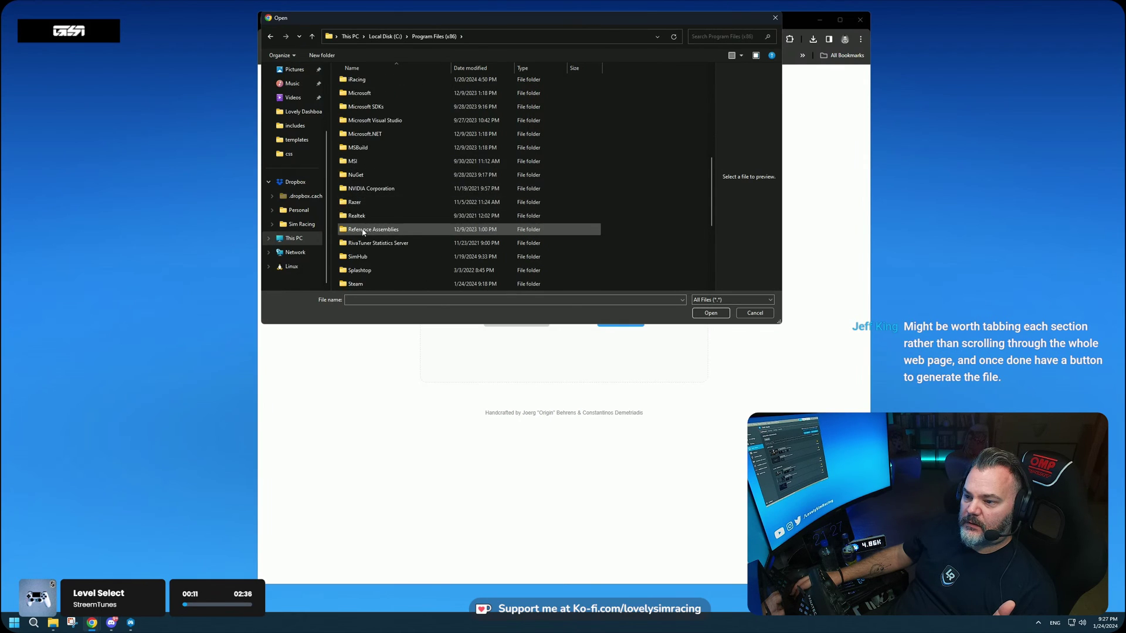
{"action": "double_click", "coordinate": [359, 139]}
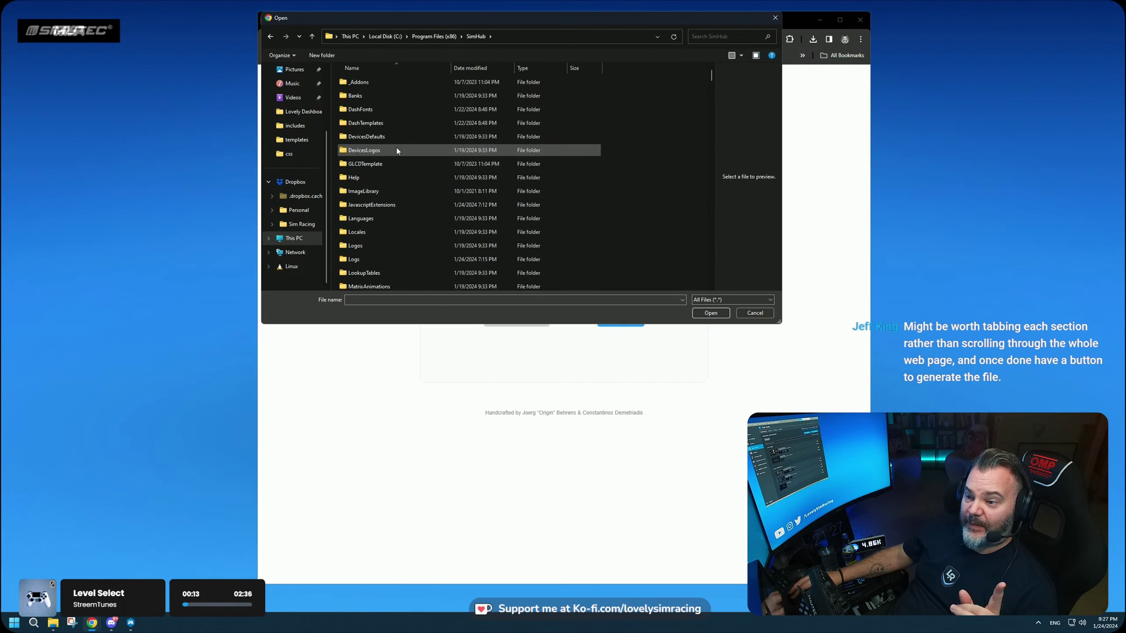
{"action": "double_click", "coordinate": [376, 173]}
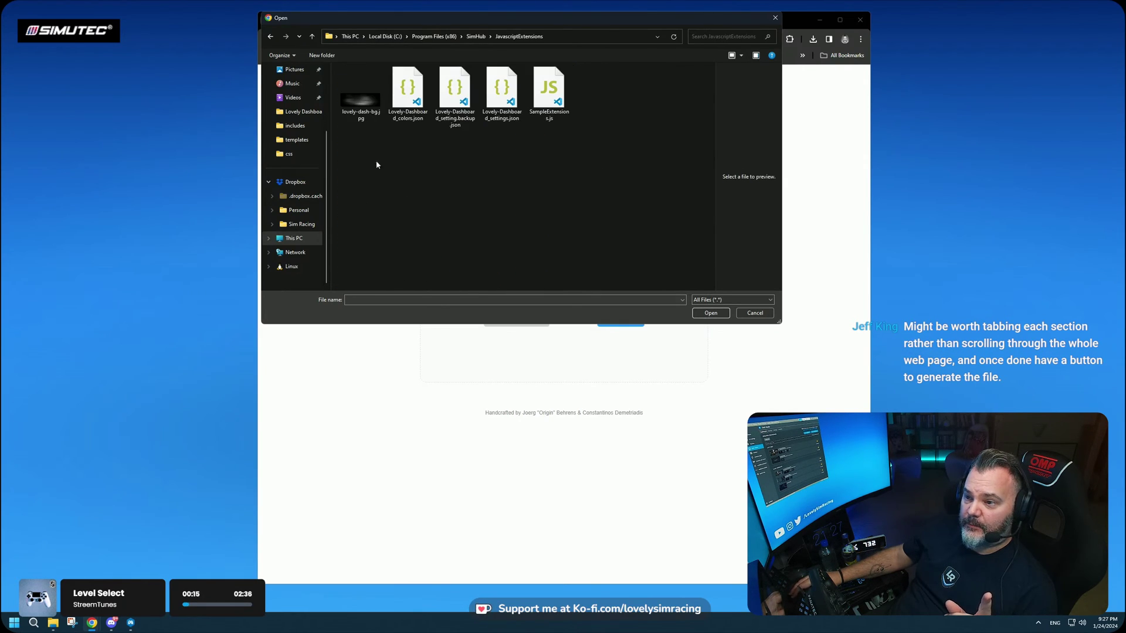
{"action": "left_click", "coordinate": [456, 108]}
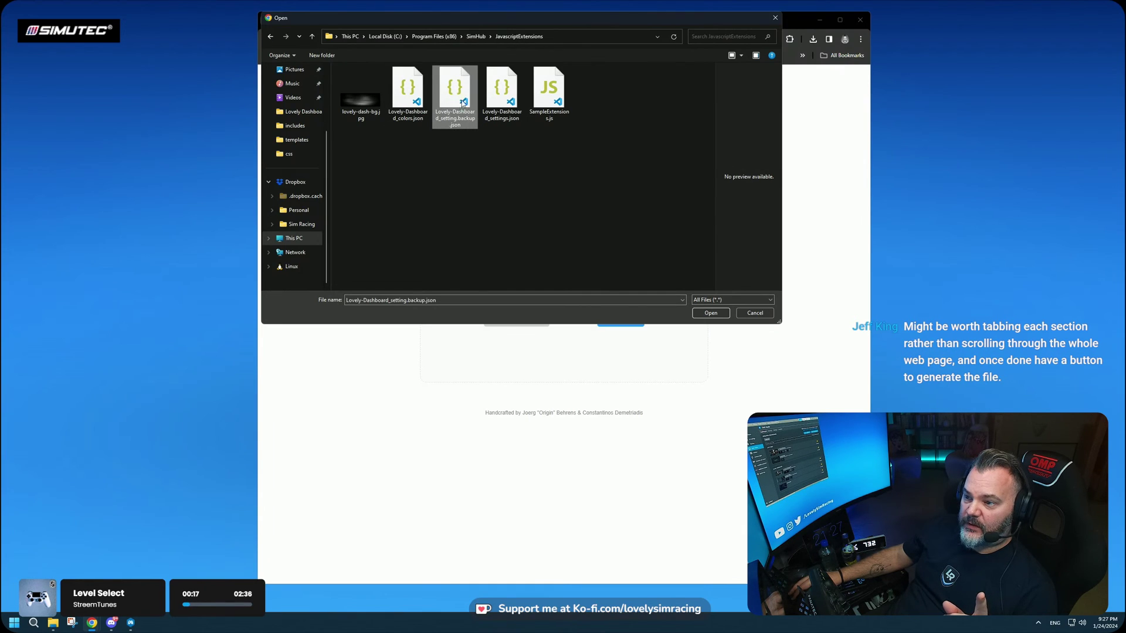
{"action": "double_click", "coordinate": [457, 98]}
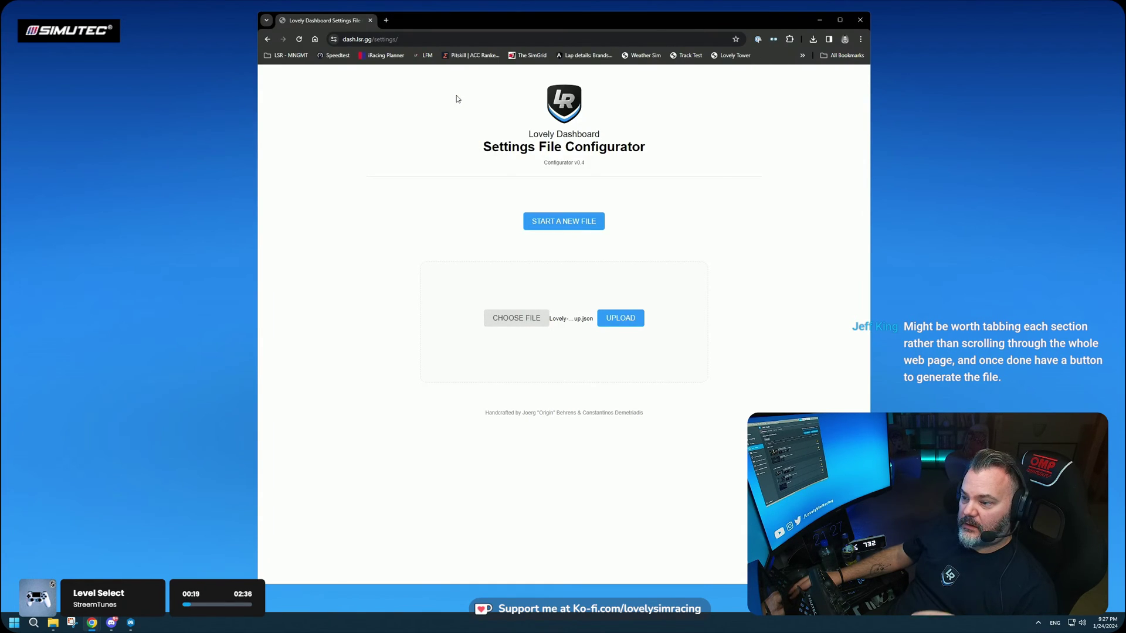
Upload the chosen backup file into the settings editor
{"action": "left_click", "coordinate": [54, 624]}
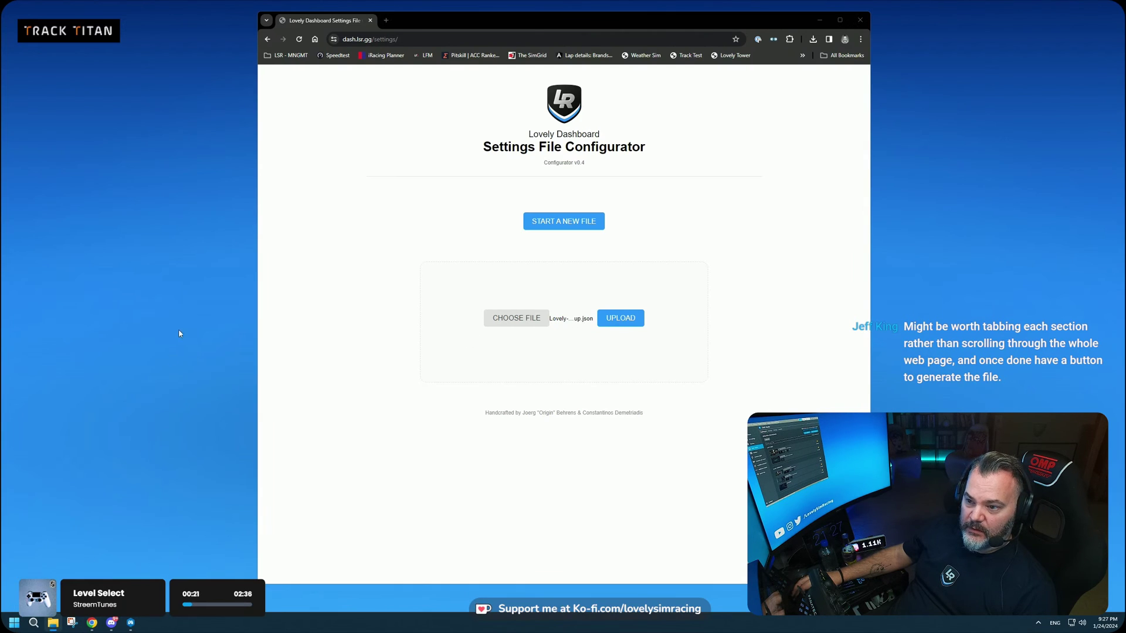
{"action": "left_click", "coordinate": [356, 169]}
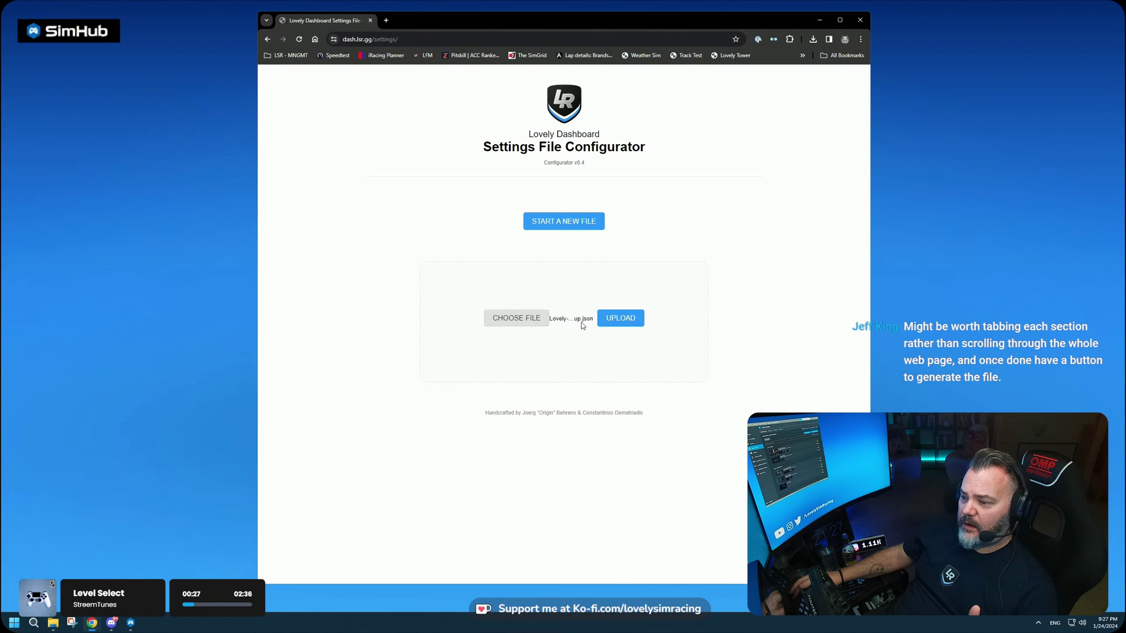
{"action": "left_click", "coordinate": [628, 323]}
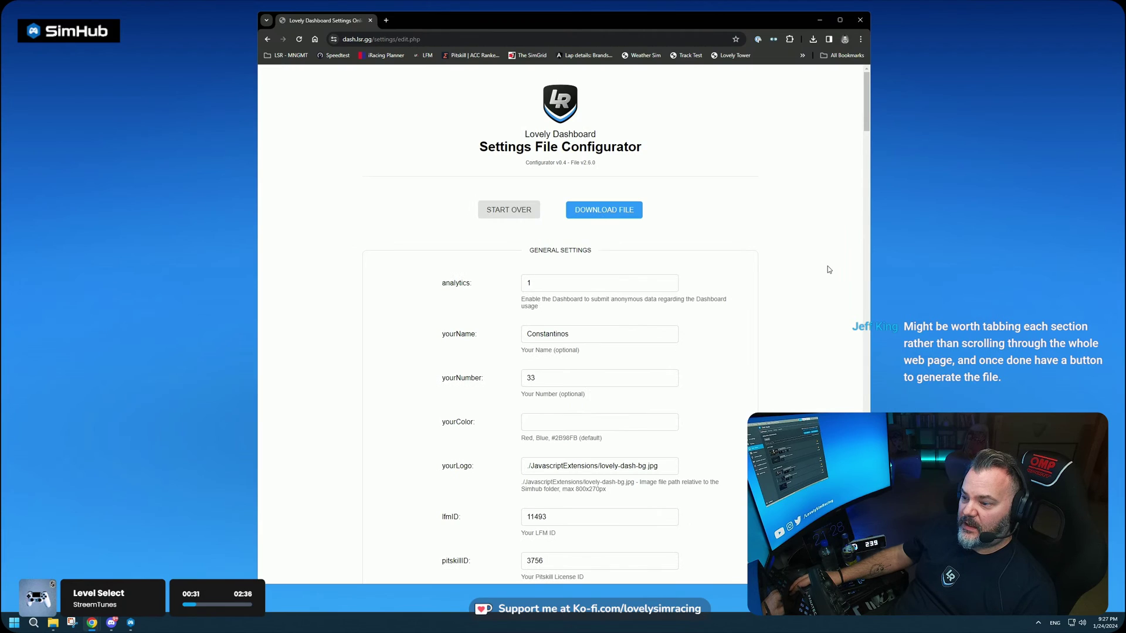
Find lapReview in the loaded settings and change its value to 2 (Always On)
{"action": "scroll", "coordinate": [821, 270], "scroll_direction": "down", "scroll_amount": 2}
{"action": "scroll", "coordinate": [737, 298], "scroll_direction": "down", "scroll_amount": 3}
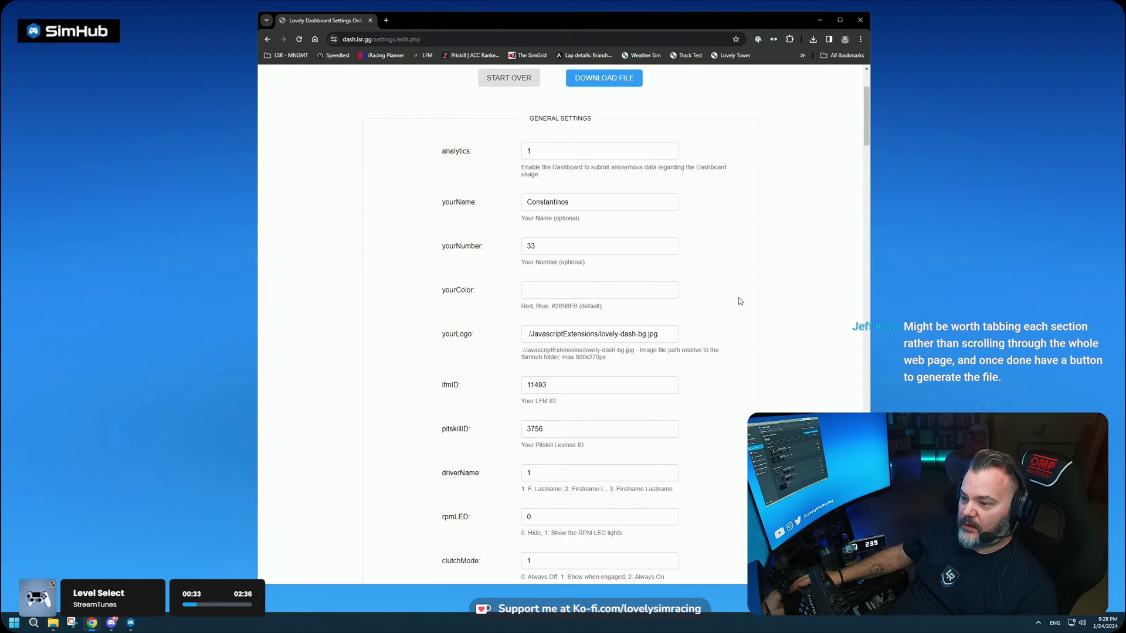
{"action": "scroll", "coordinate": [690, 341], "scroll_direction": "down", "scroll_amount": 3}
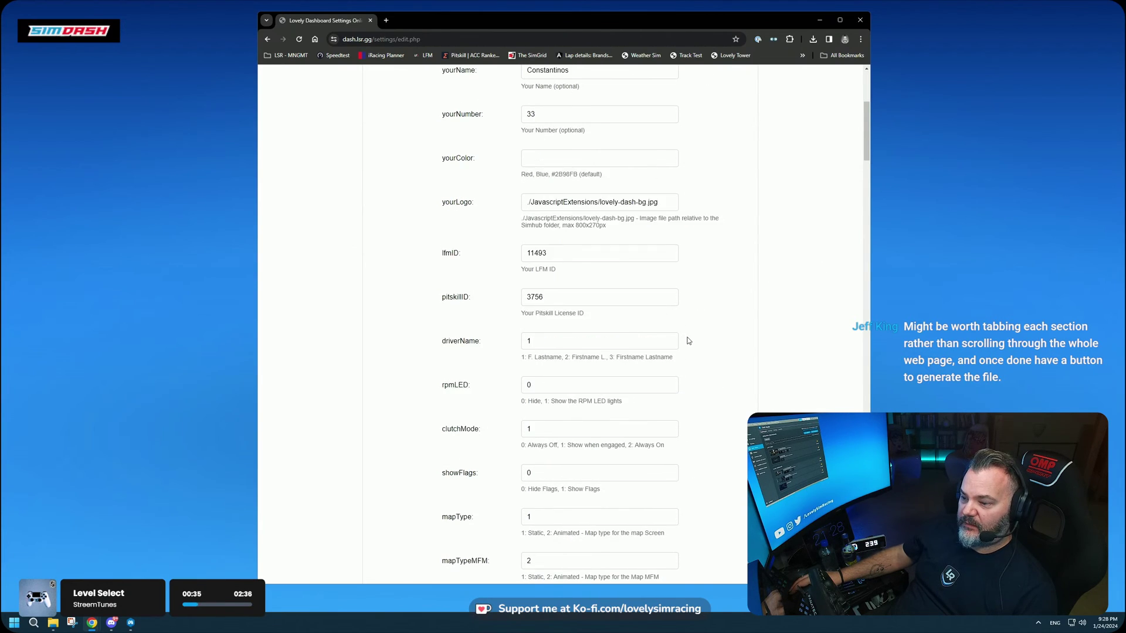
{"action": "scroll", "coordinate": [690, 342], "scroll_direction": "down", "scroll_amount": 7}
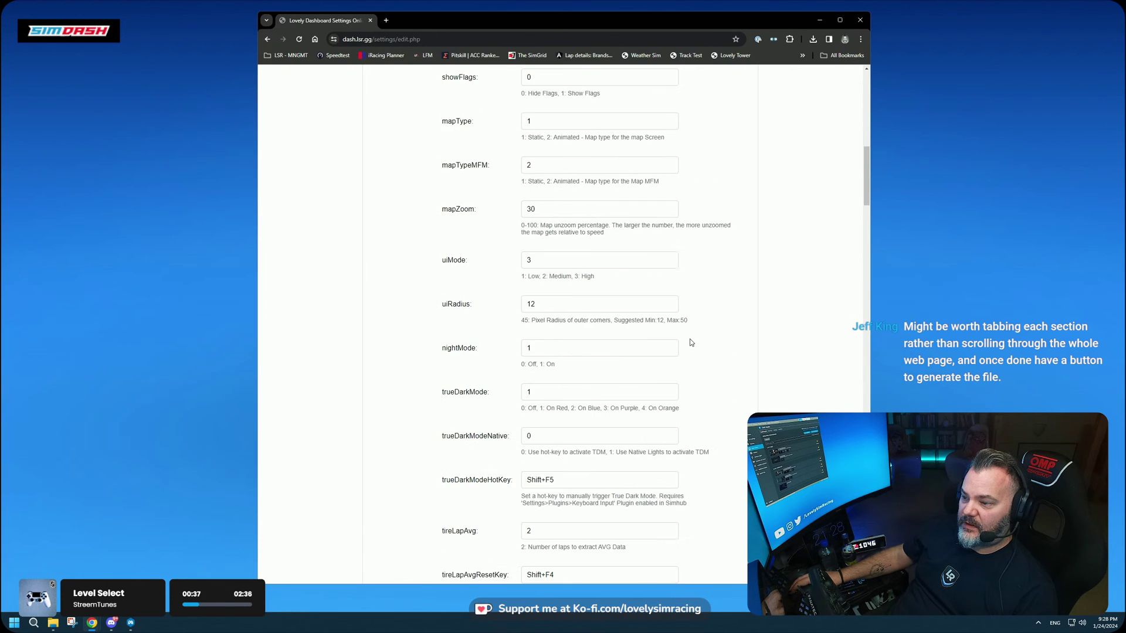
{"action": "scroll", "coordinate": [692, 346], "scroll_direction": "down", "scroll_amount": 1}
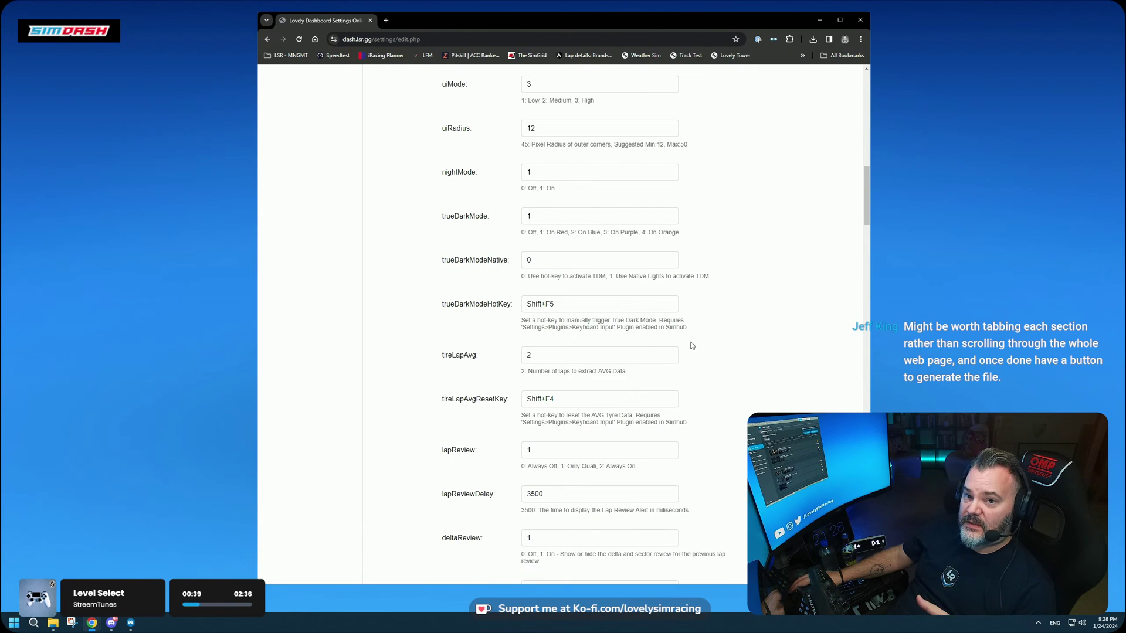
{"action": "scroll", "coordinate": [692, 346], "scroll_direction": "down", "scroll_amount": 7}
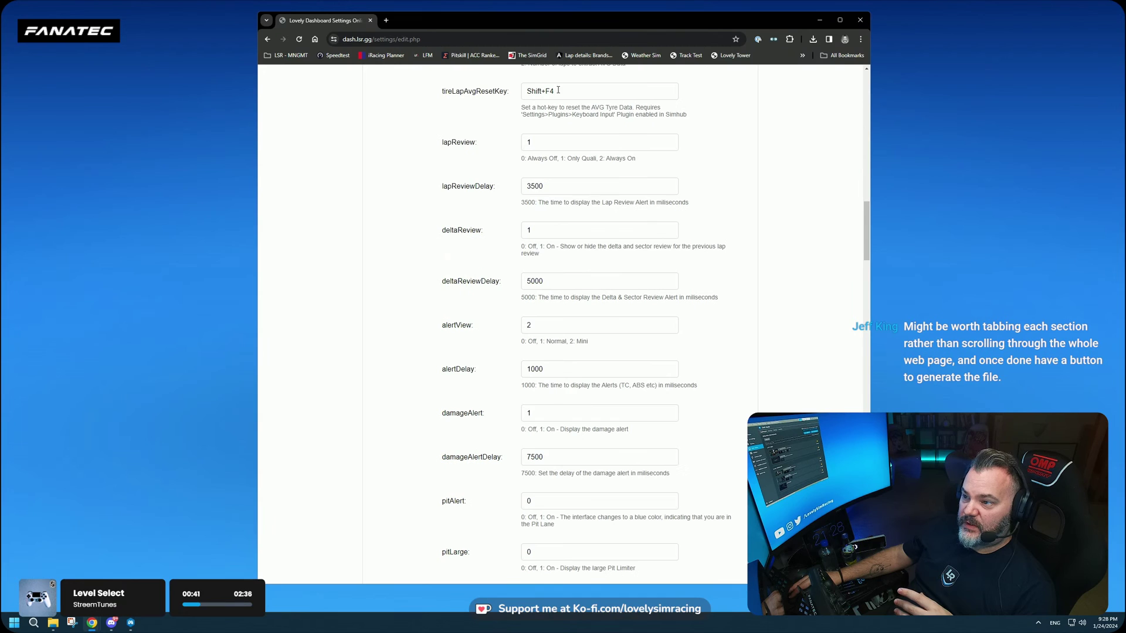
{"action": "scroll", "coordinate": [773, 305], "scroll_direction": "down", "scroll_amount": 4}
{"action": "scroll", "coordinate": [773, 305], "scroll_direction": "down", "scroll_amount": 8}
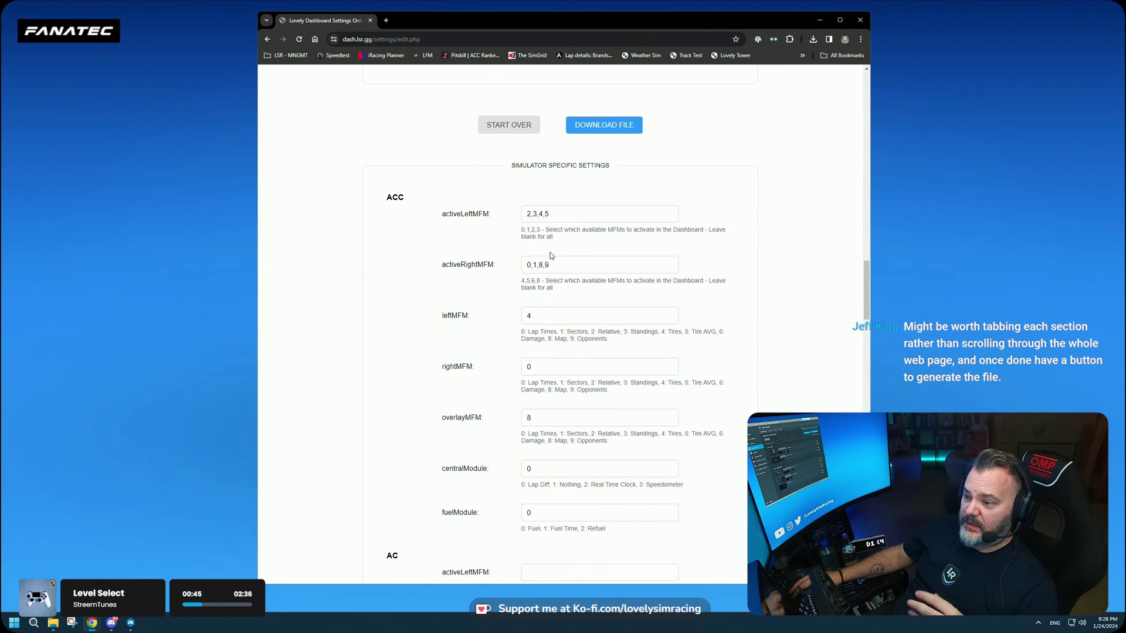
{"action": "scroll", "coordinate": [585, 297], "scroll_direction": "down", "scroll_amount": 8}
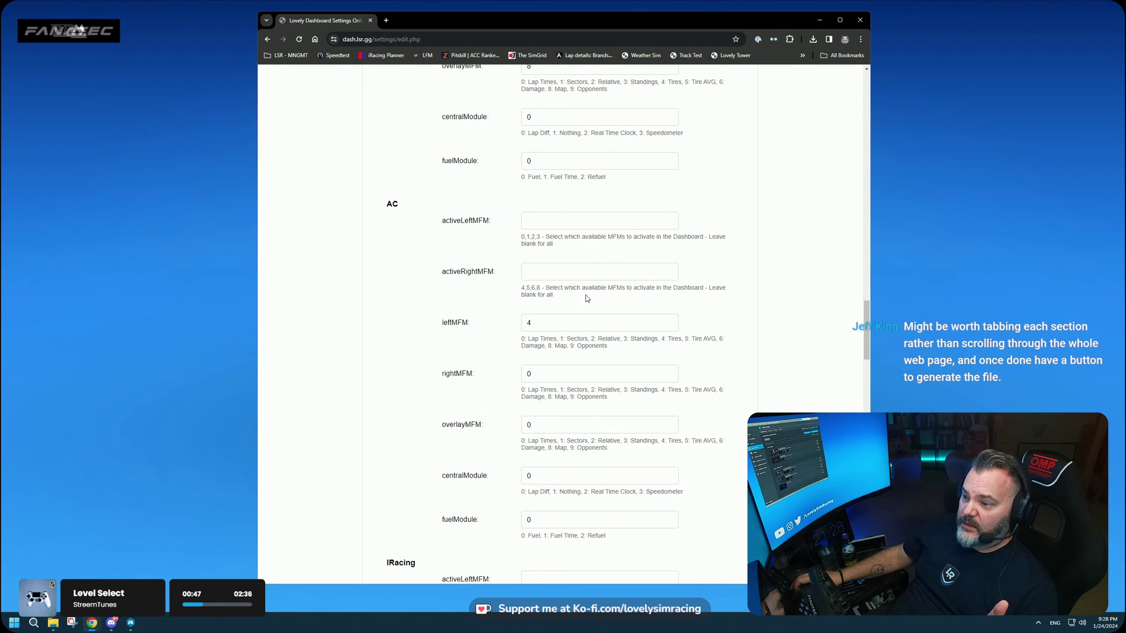
{"action": "scroll", "coordinate": [586, 297], "scroll_direction": "up", "scroll_amount": 5}
{"action": "scroll", "coordinate": [586, 295], "scroll_direction": "up", "scroll_amount": 15}
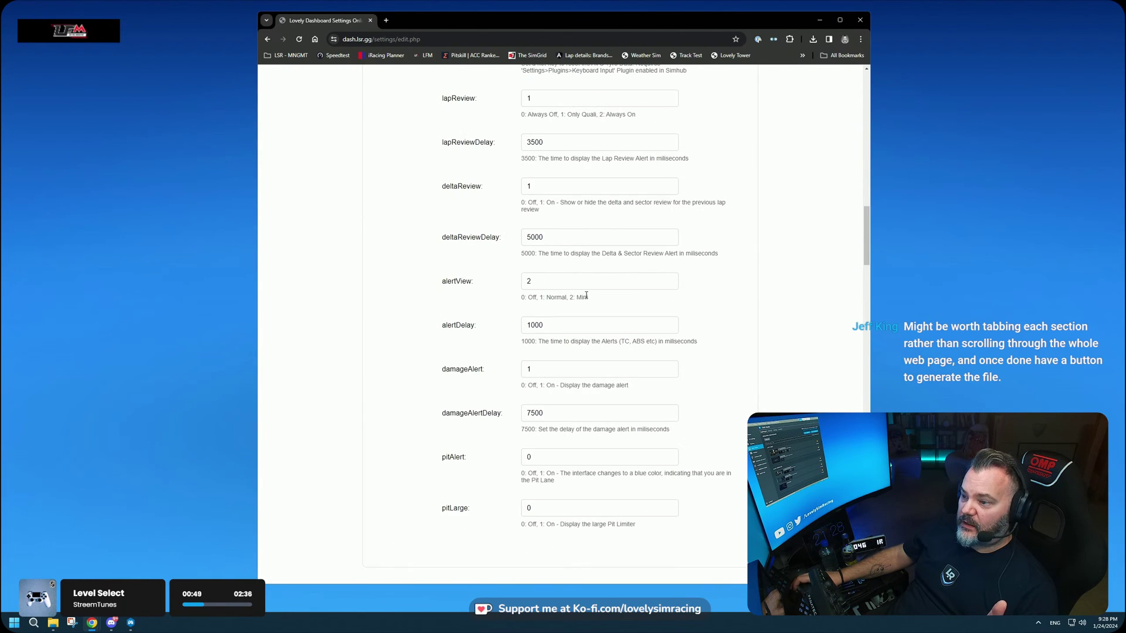
{"action": "left_click", "coordinate": [511, 191]}
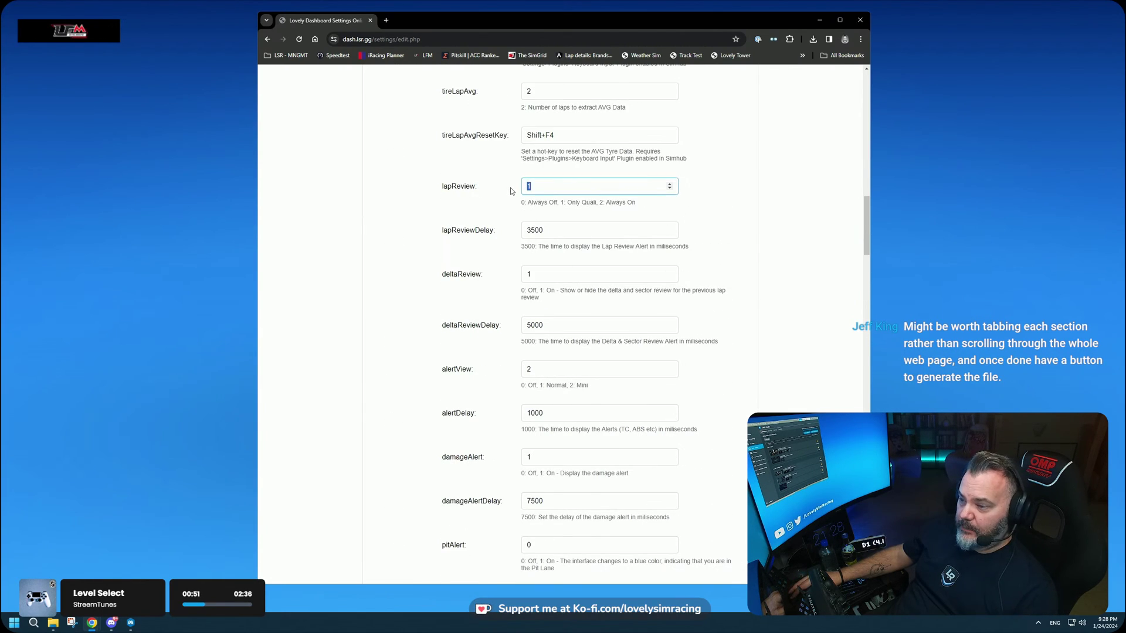
{"action": "type", "text": "0"}
{"action": "left_click", "coordinate": [732, 195]}
{"action": "left_click", "coordinate": [508, 186]}
{"action": "type", "text": "2"}
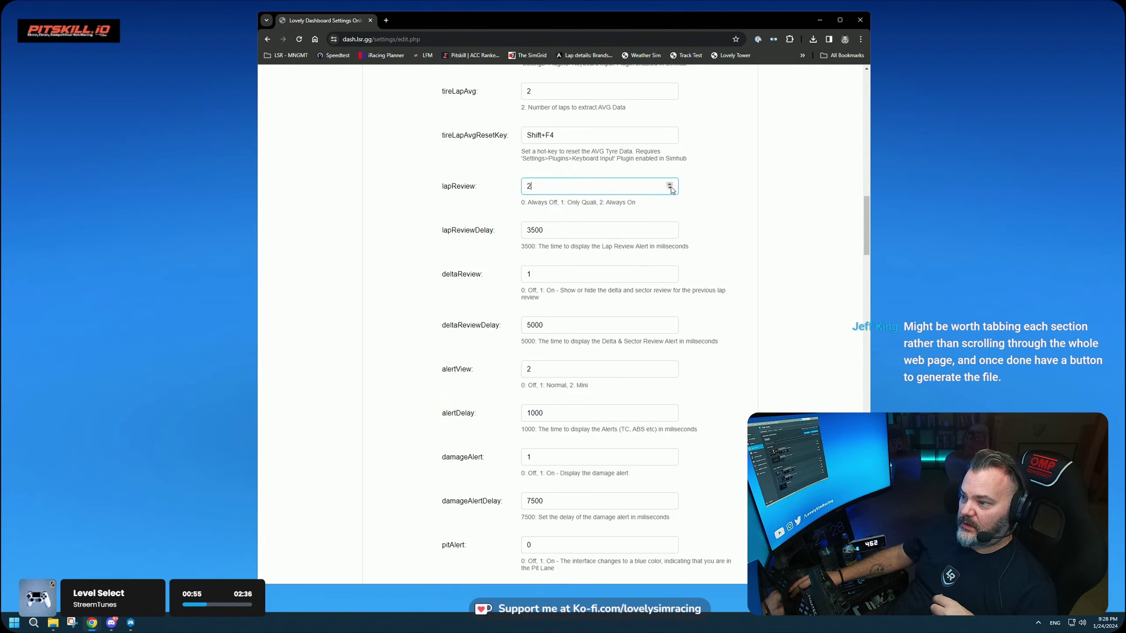
{"action": "left_click", "coordinate": [670, 185]}
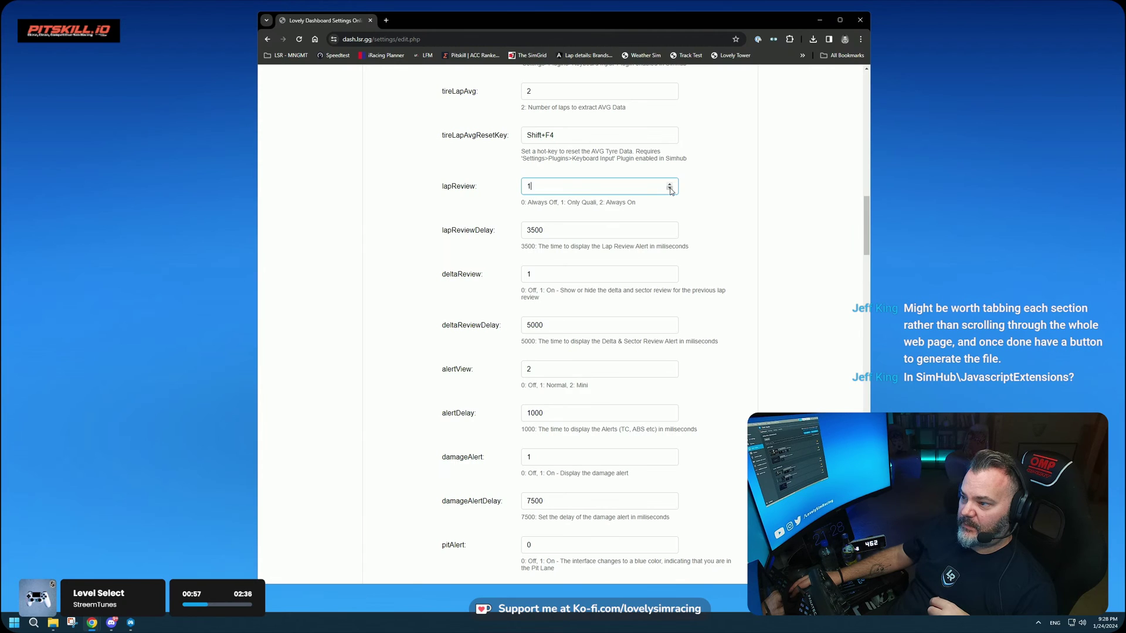
{"action": "left_click", "coordinate": [745, 200]}
{"action": "scroll", "coordinate": [741, 205], "scroll_direction": "up", "scroll_amount": 20}
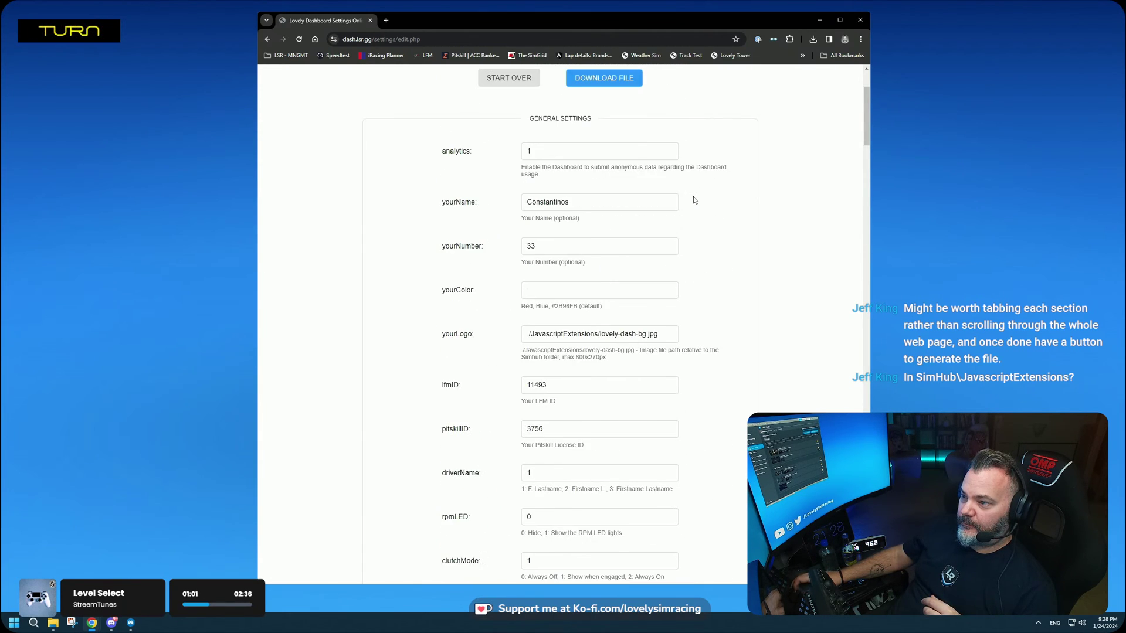
Download the edited settings file, then start over
{"action": "left_click", "coordinate": [606, 210]}
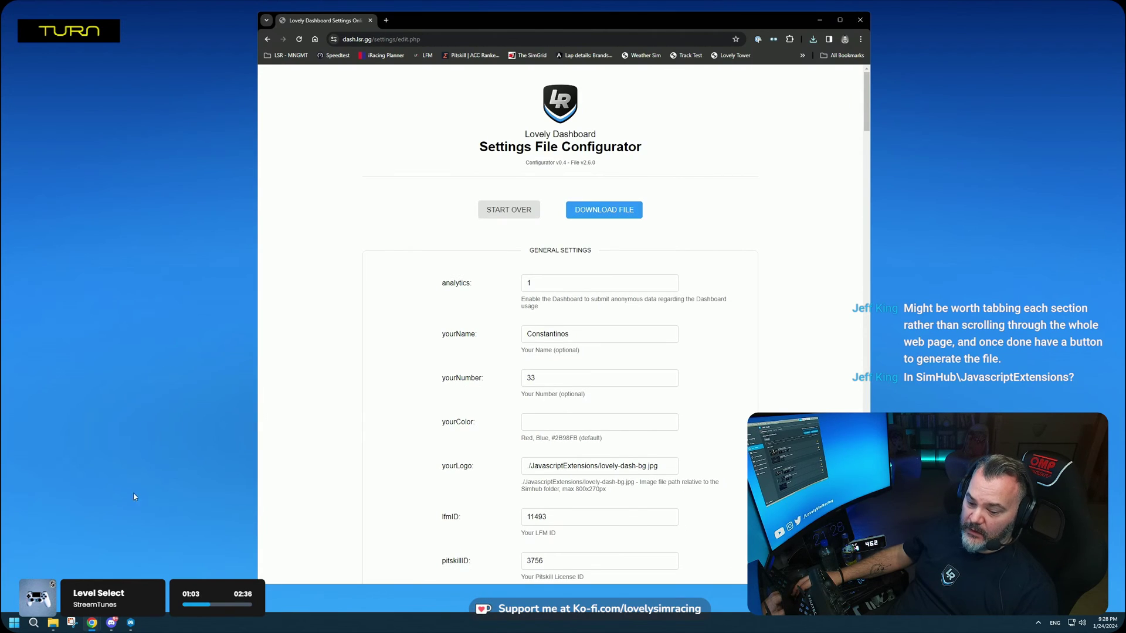
{"action": "mouse_move", "coordinate": [48, 628]}
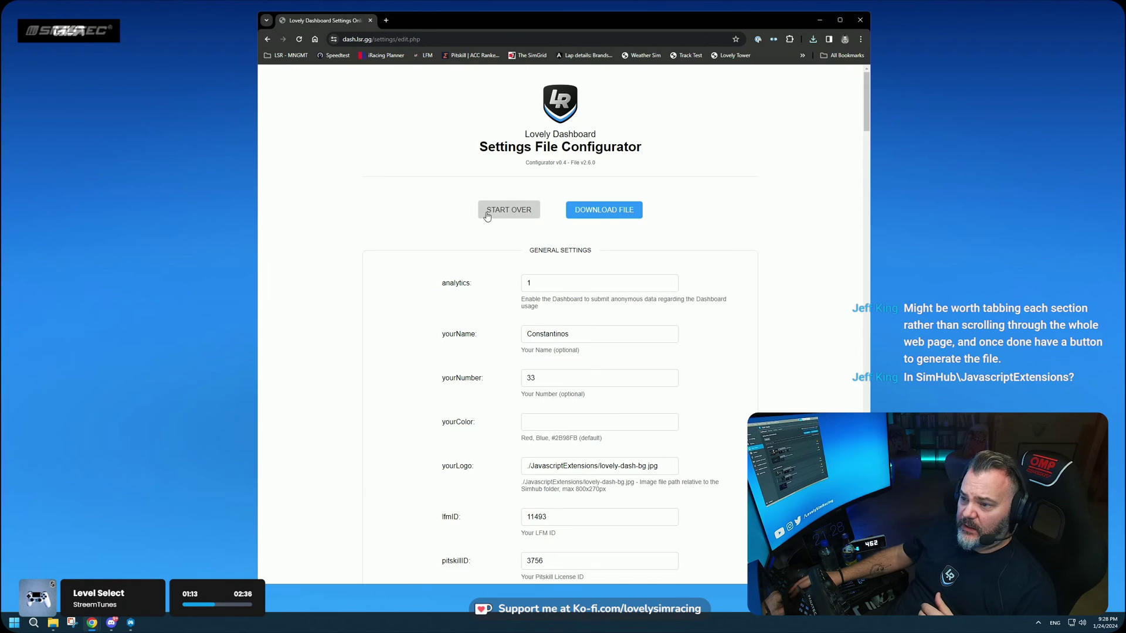
{"action": "left_click", "coordinate": [510, 212]}
Upload Lovely-Dashboard_settings-2.5.2.json from Documents\GitHub\lovely-settings\includes into the form
{"action": "left_click", "coordinate": [507, 323]}
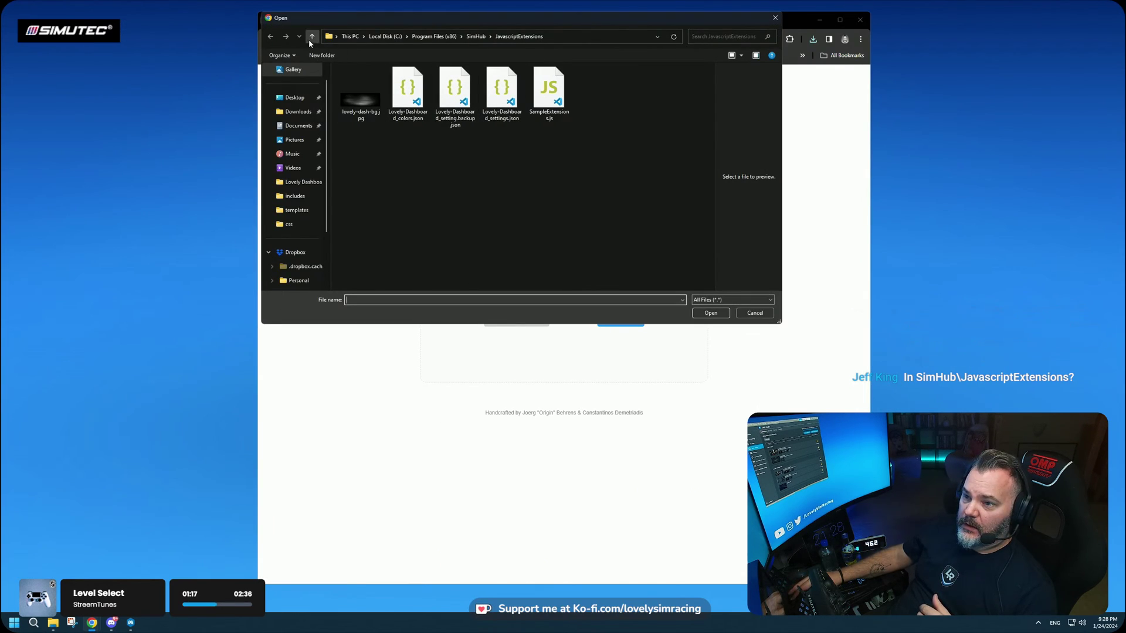
{"action": "left_click", "coordinate": [299, 126]}
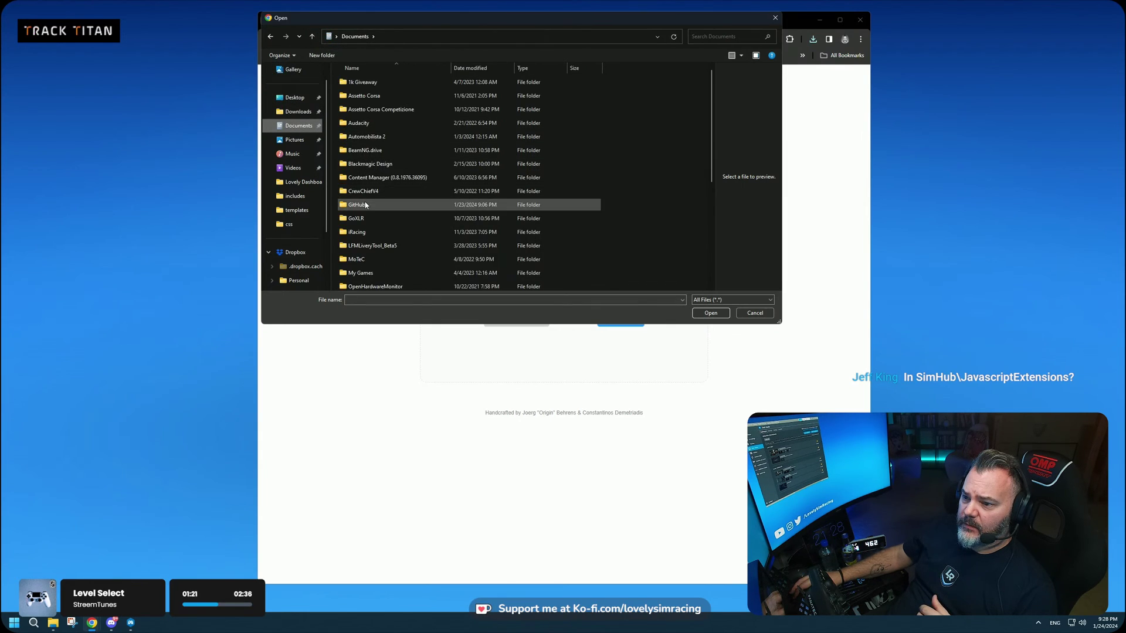
{"action": "double_click", "coordinate": [359, 205]}
{"action": "double_click", "coordinate": [365, 96]}
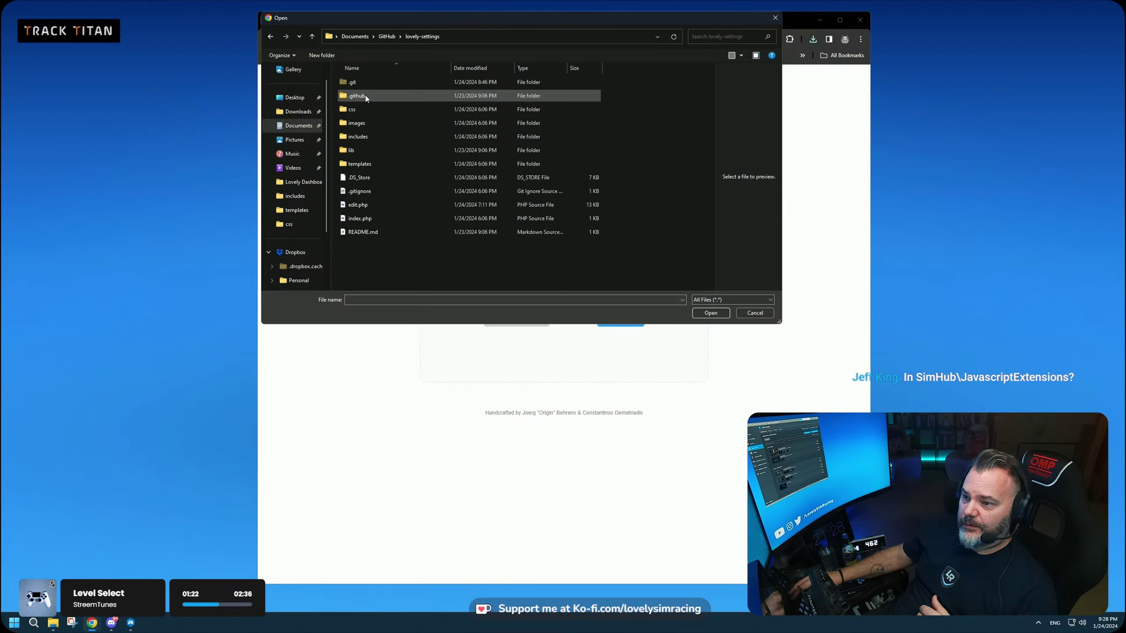
{"action": "left_click", "coordinate": [361, 138]}
{"action": "double_click", "coordinate": [361, 139]}
{"action": "left_click", "coordinate": [420, 98]}
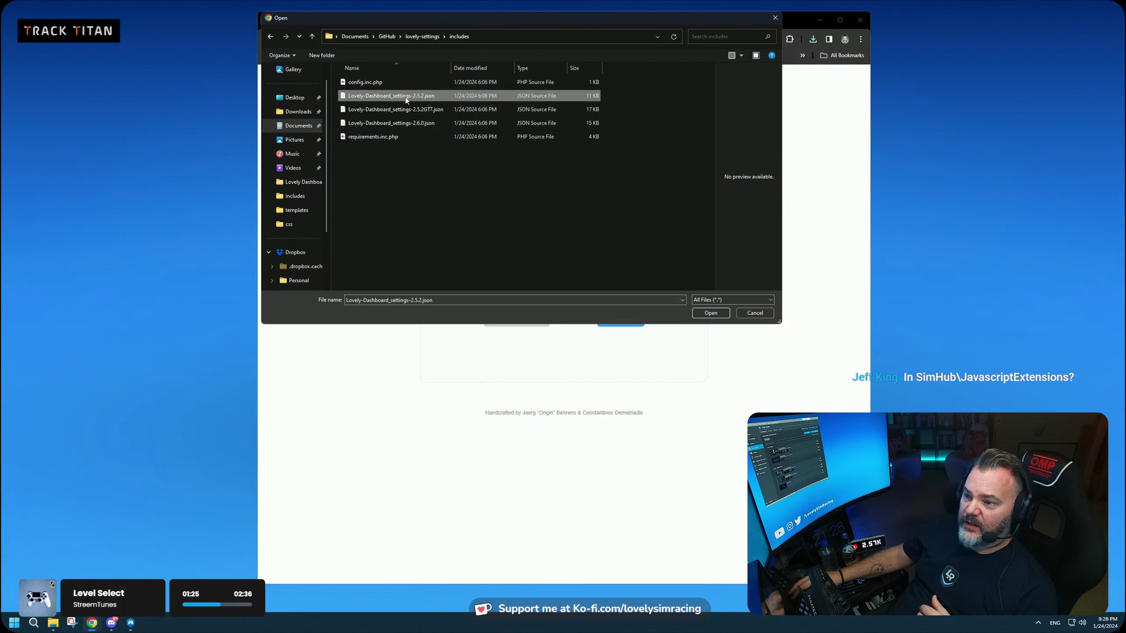
{"action": "left_click", "coordinate": [710, 313]}
{"action": "left_click", "coordinate": [622, 320]}
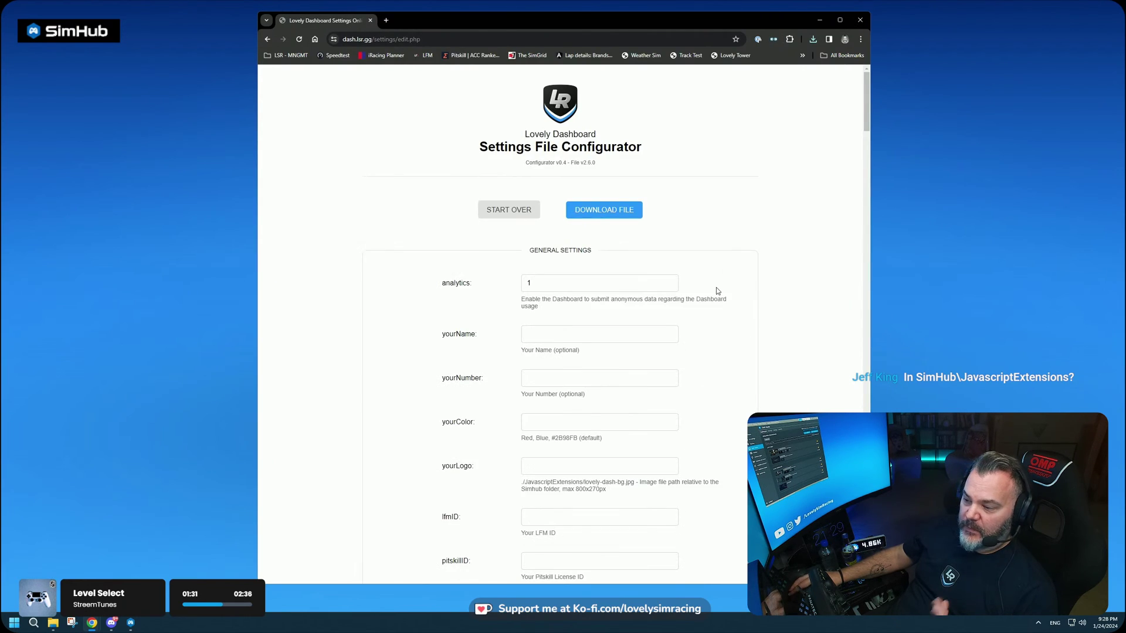
{"action": "scroll", "coordinate": [716, 290], "scroll_direction": "down", "scroll_amount": 2}
{"action": "scroll", "coordinate": [624, 293], "scroll_direction": "down", "scroll_amount": 2}
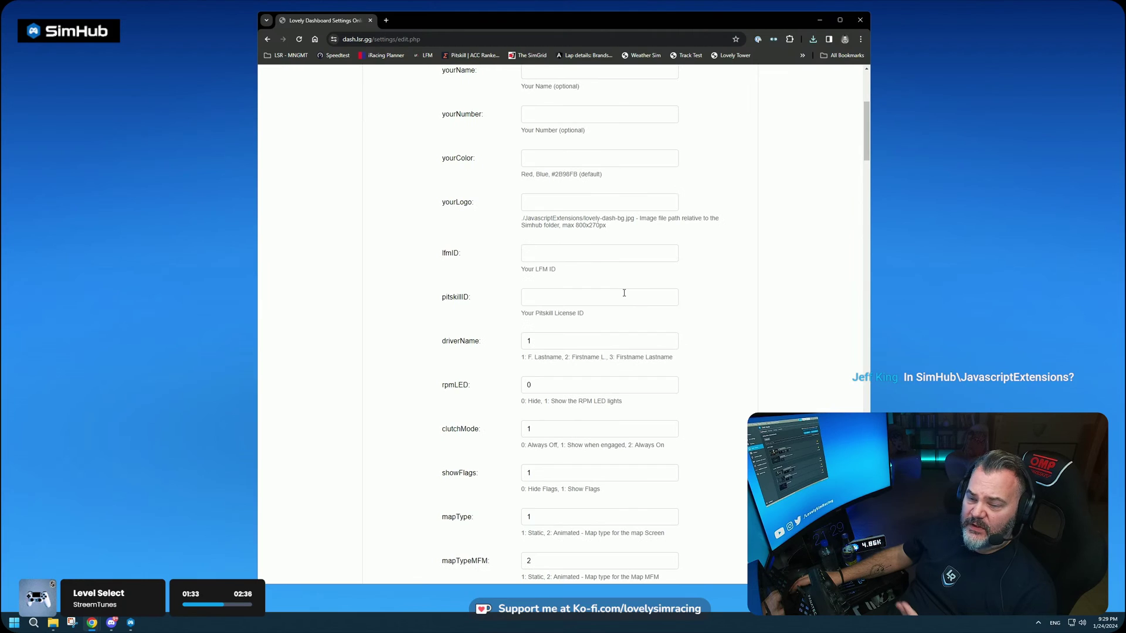
{"action": "scroll", "coordinate": [679, 316], "scroll_direction": "down", "scroll_amount": 7}
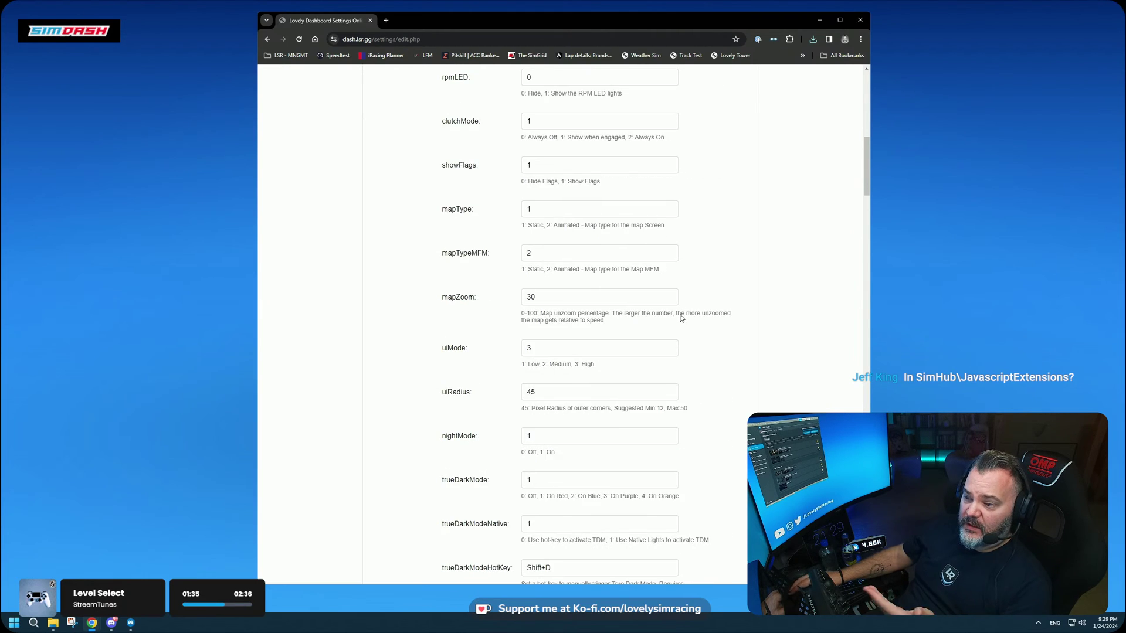
{"action": "scroll", "coordinate": [684, 320], "scroll_direction": "down", "scroll_amount": 4}
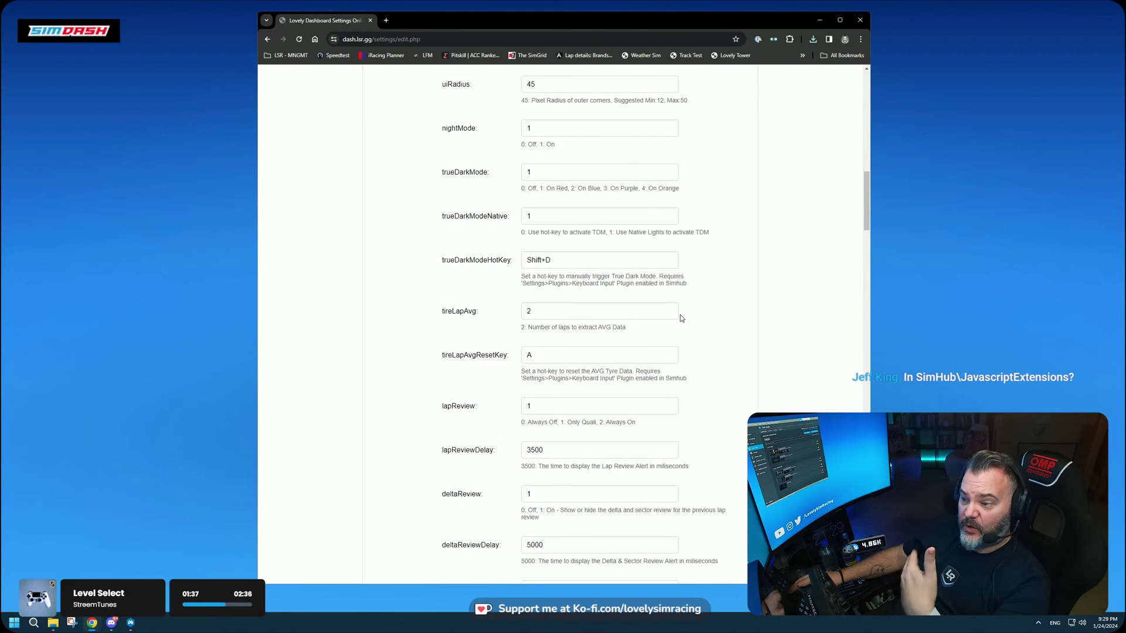
{"action": "scroll", "coordinate": [691, 323], "scroll_direction": "down", "scroll_amount": 3}
{"action": "scroll", "coordinate": [692, 325], "scroll_direction": "down", "scroll_amount": 3}
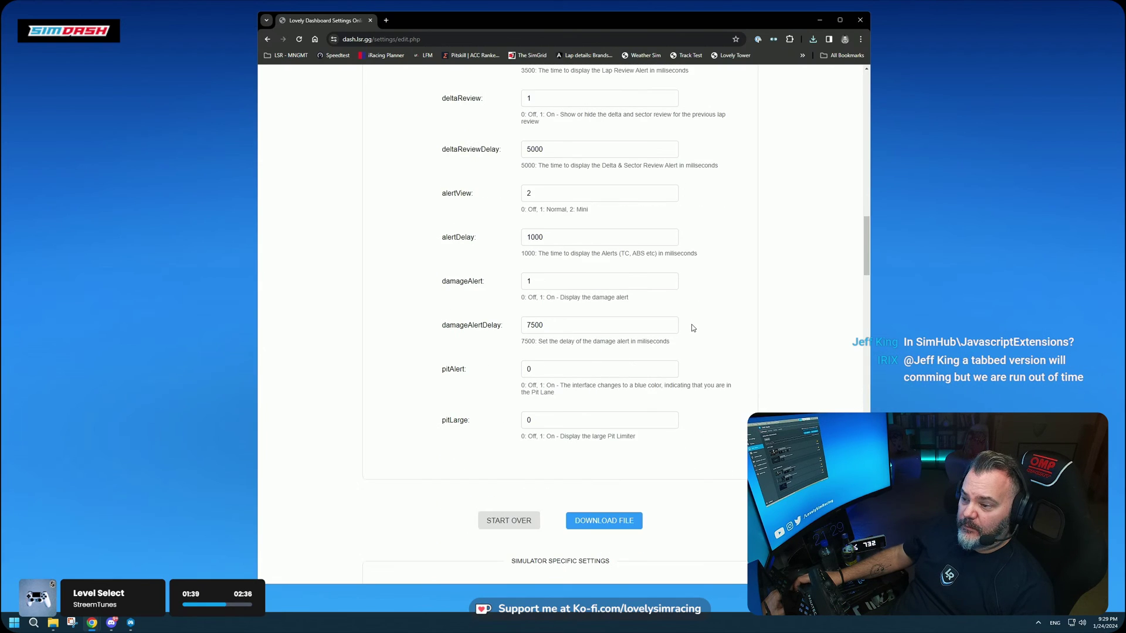
{"action": "scroll", "coordinate": [691, 325], "scroll_direction": "up", "scroll_amount": 4}
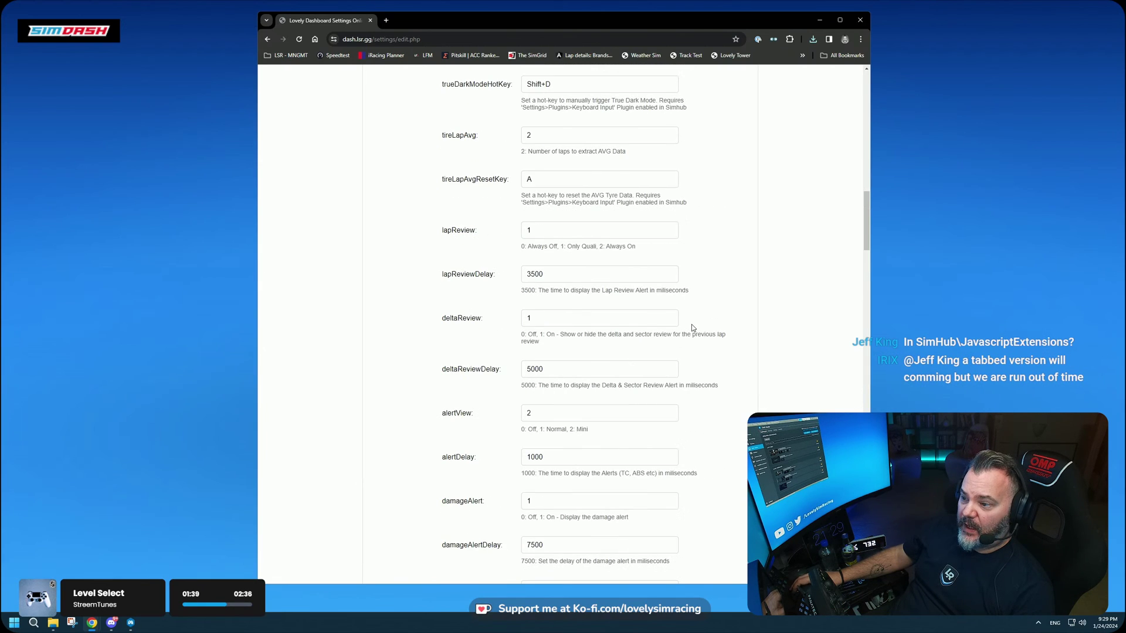
{"action": "left_click", "coordinate": [546, 177]}
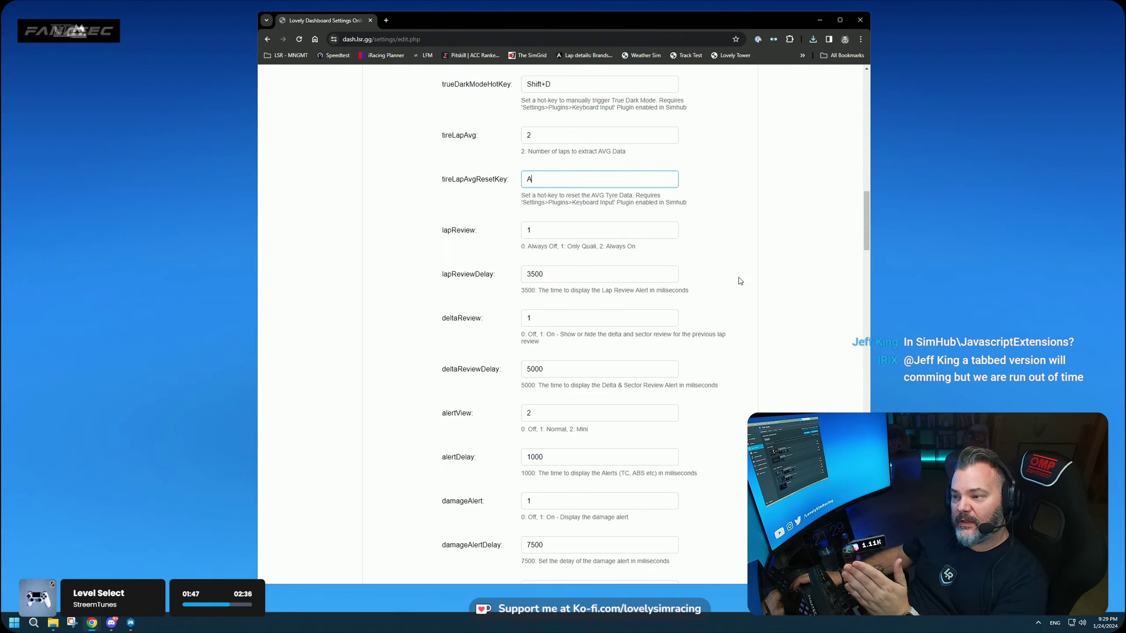
{"action": "scroll", "coordinate": [738, 286], "scroll_direction": "up", "scroll_amount": 7}
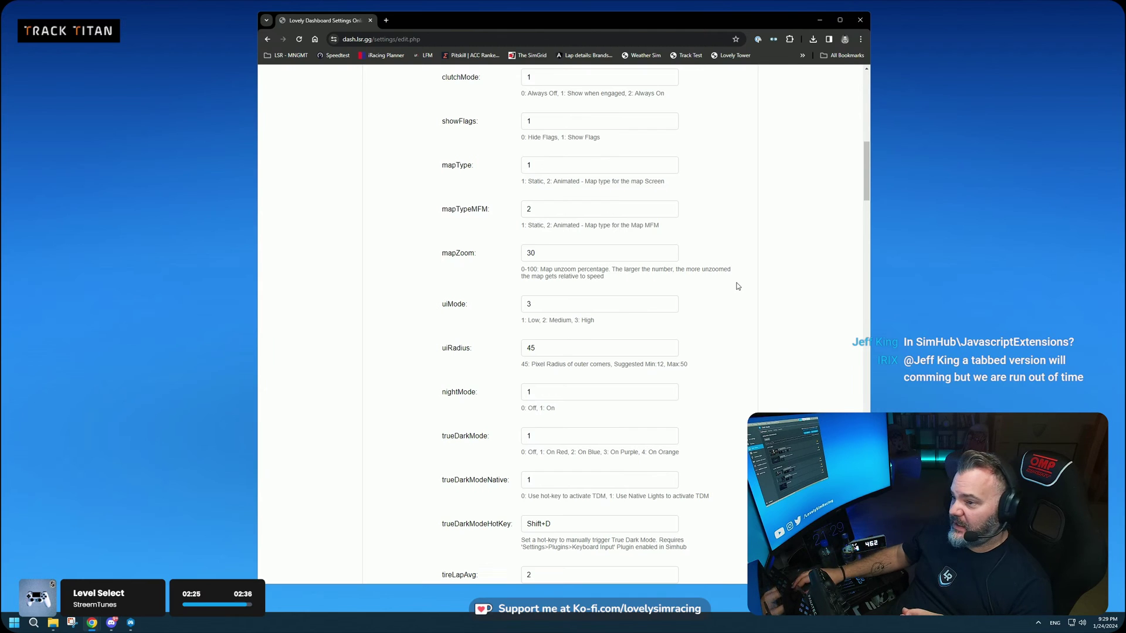
{"action": "scroll", "coordinate": [714, 224], "scroll_direction": "up", "scroll_amount": 10}
{"action": "scroll", "coordinate": [714, 227], "scroll_direction": "up", "scroll_amount": 2}
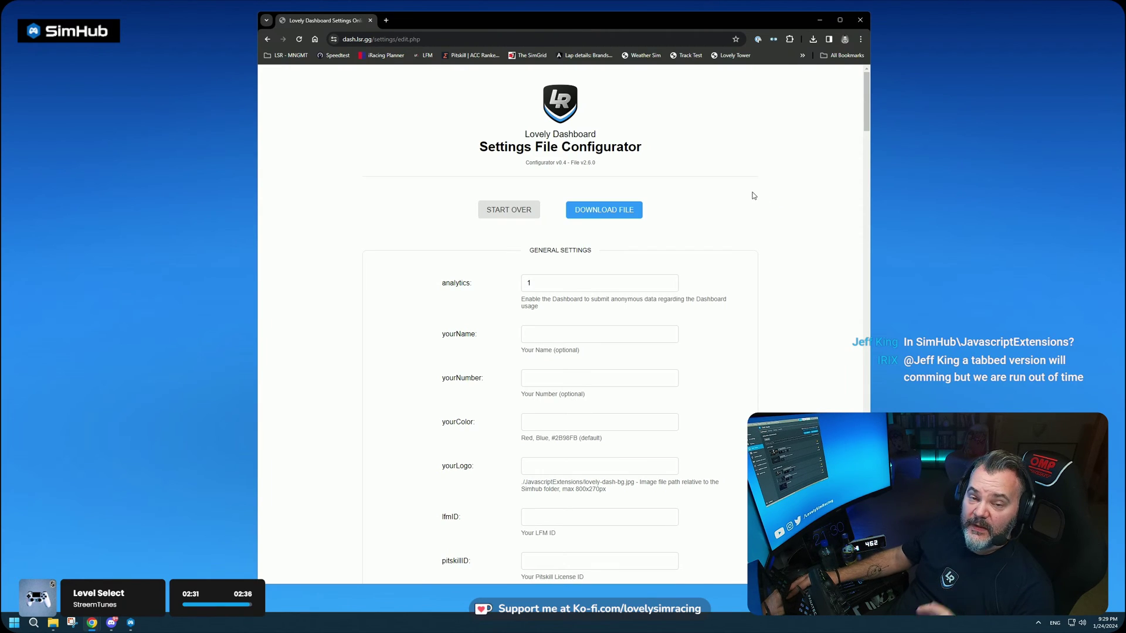
Empty analytics to trigger the download warning, then restore it to 1 and download again
{"action": "scroll", "coordinate": [777, 220], "scroll_direction": "down", "scroll_amount": 1}
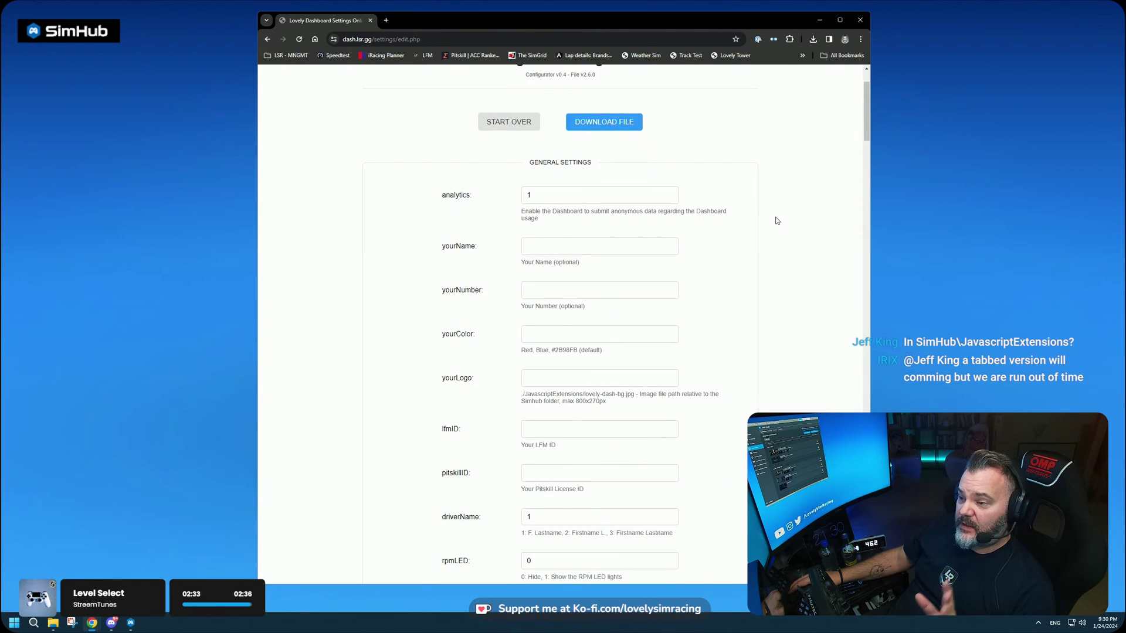
{"action": "scroll", "coordinate": [692, 255], "scroll_direction": "down", "scroll_amount": 3}
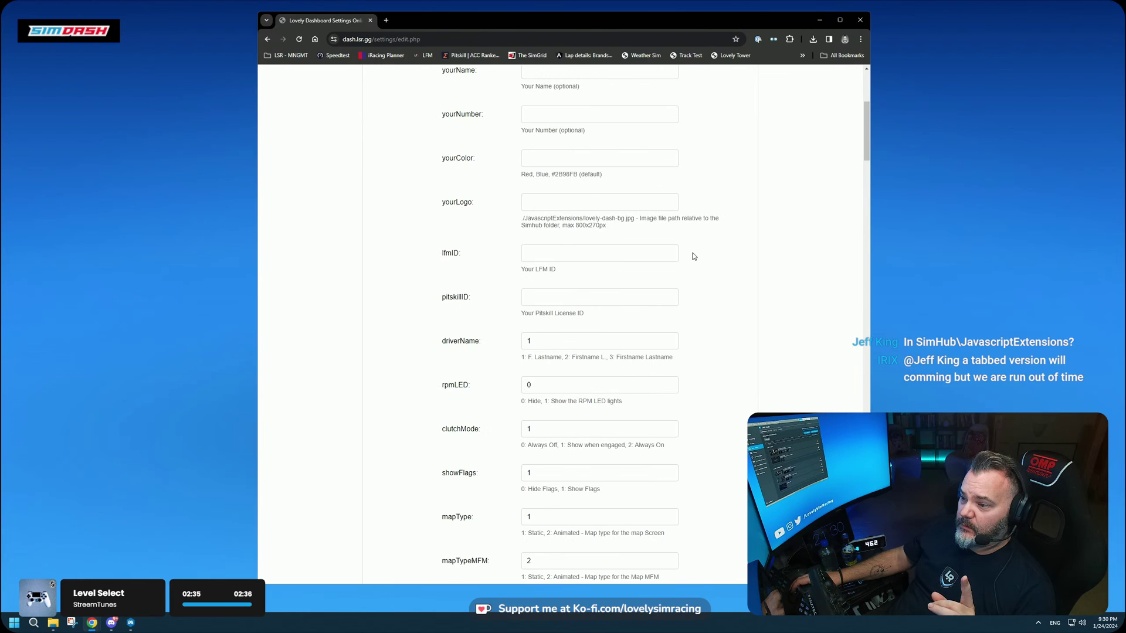
{"action": "scroll", "coordinate": [694, 257], "scroll_direction": "up", "scroll_amount": 1}
{"action": "scroll", "coordinate": [548, 249], "scroll_direction": "up", "scroll_amount": 2}
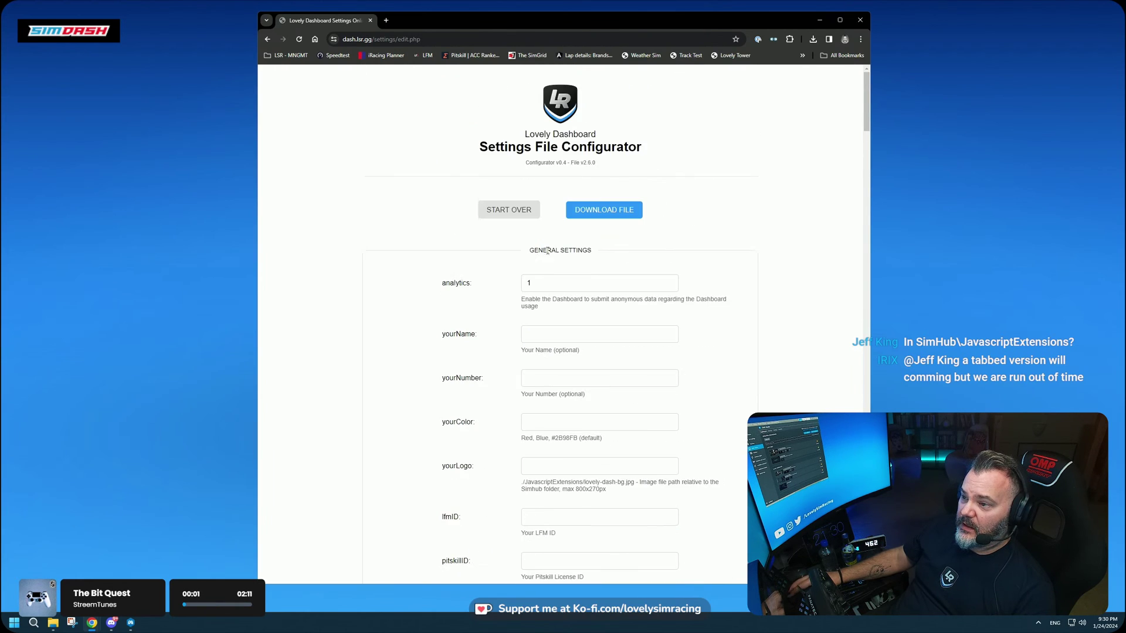
{"action": "left_click", "coordinate": [516, 217]}
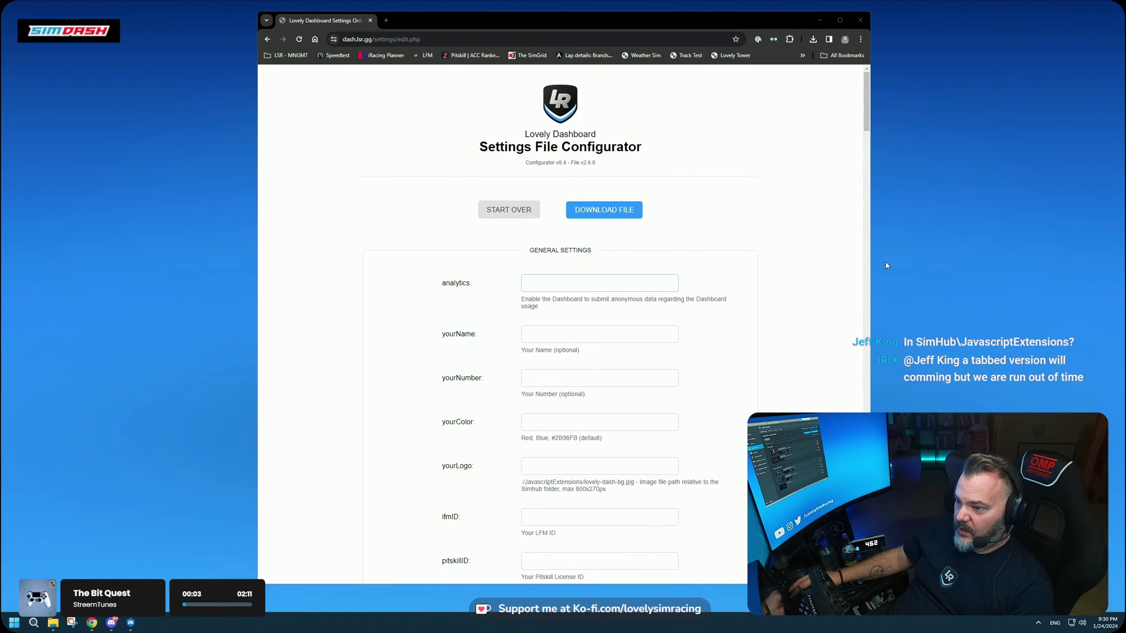
{"action": "left_click", "coordinate": [590, 216]}
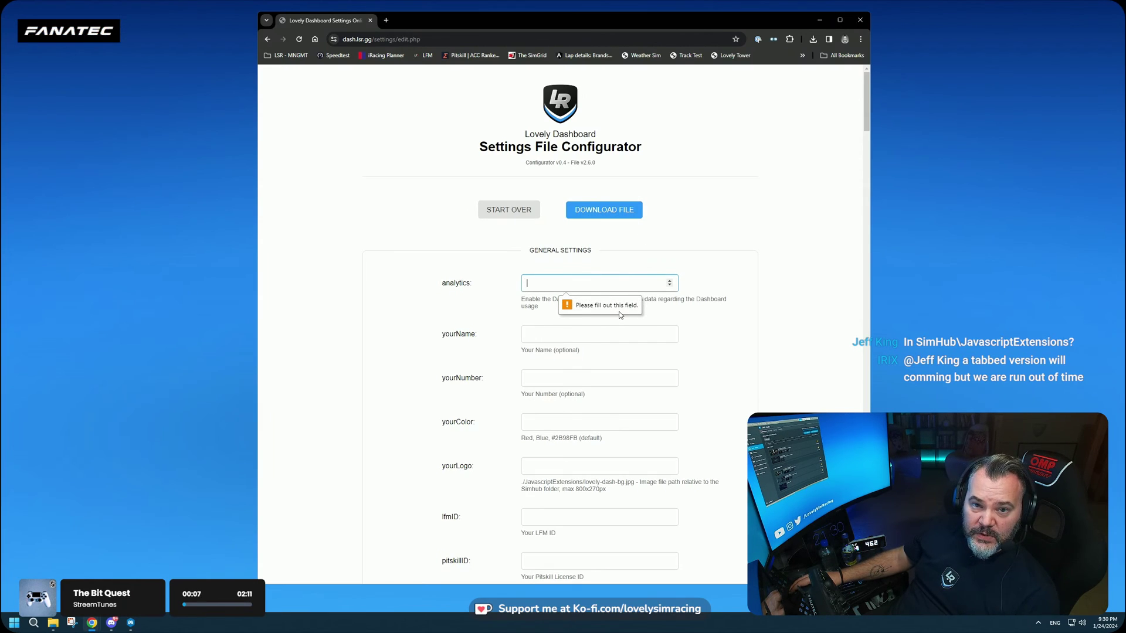
{"action": "left_click", "coordinate": [669, 280]}
{"action": "left_click", "coordinate": [603, 210]}
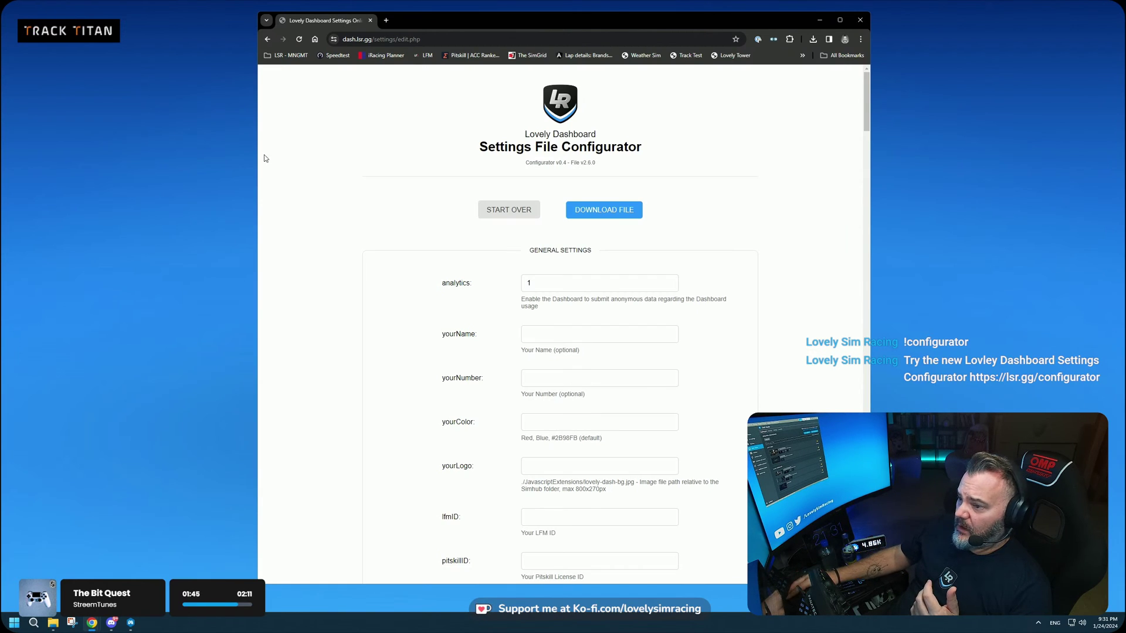
{"action": "scroll", "coordinate": [309, 175], "scroll_direction": "down", "scroll_amount": 4}
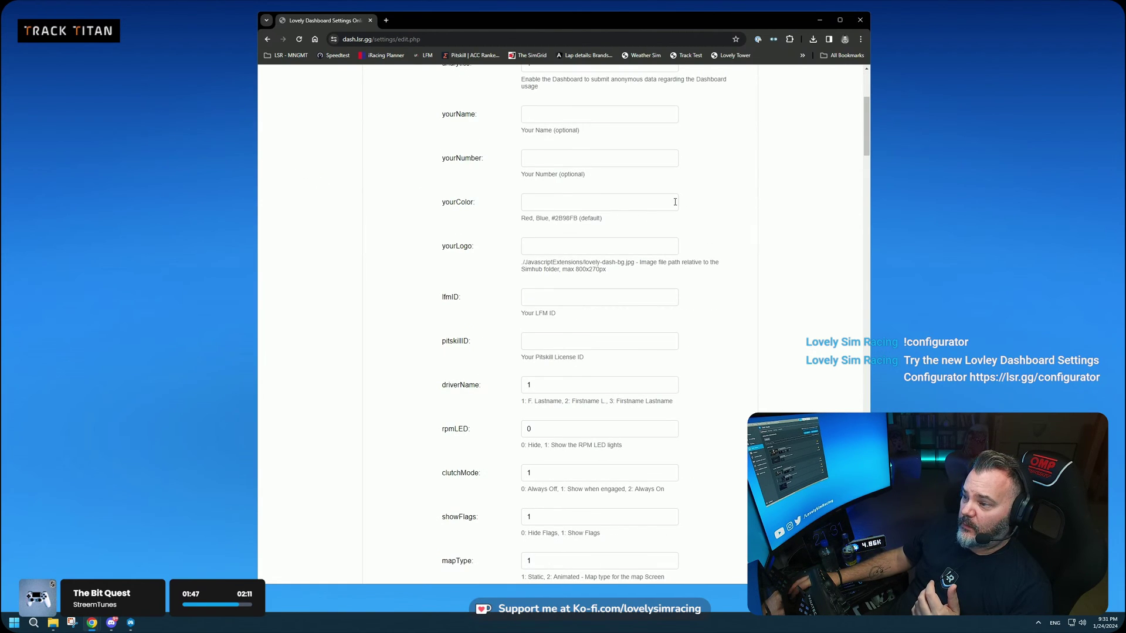
{"action": "left_click", "coordinate": [663, 206]}
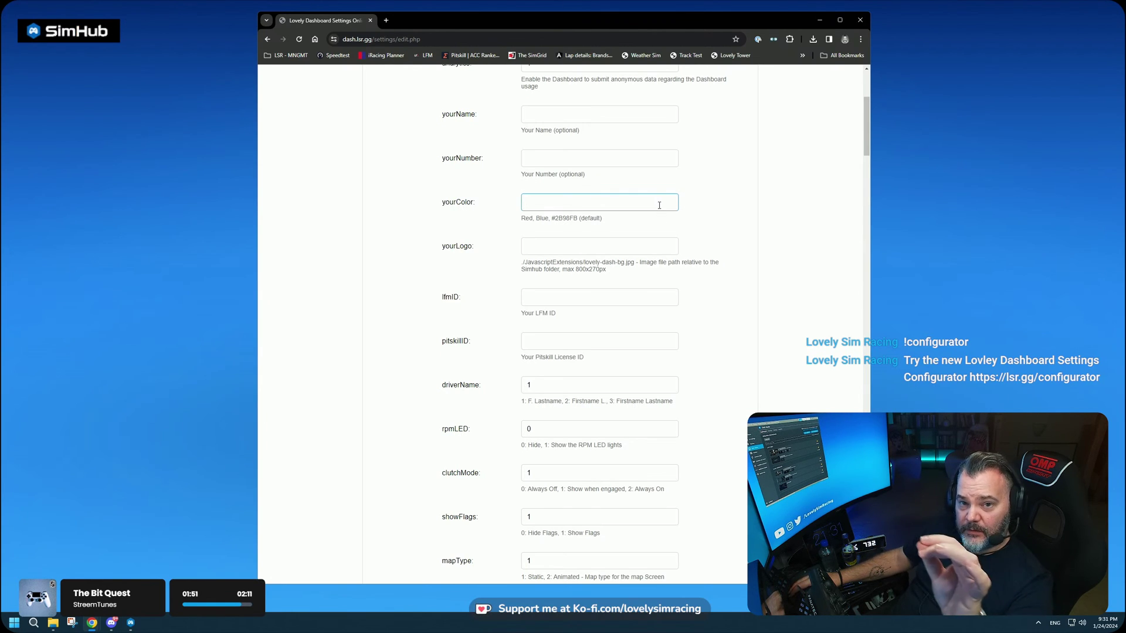
{"action": "scroll", "coordinate": [686, 192], "scroll_direction": "up", "scroll_amount": 1}
{"action": "scroll", "coordinate": [686, 192], "scroll_direction": "up", "scroll_amount": 1}
{"action": "scroll", "coordinate": [577, 243], "scroll_direction": "down", "scroll_amount": 2}
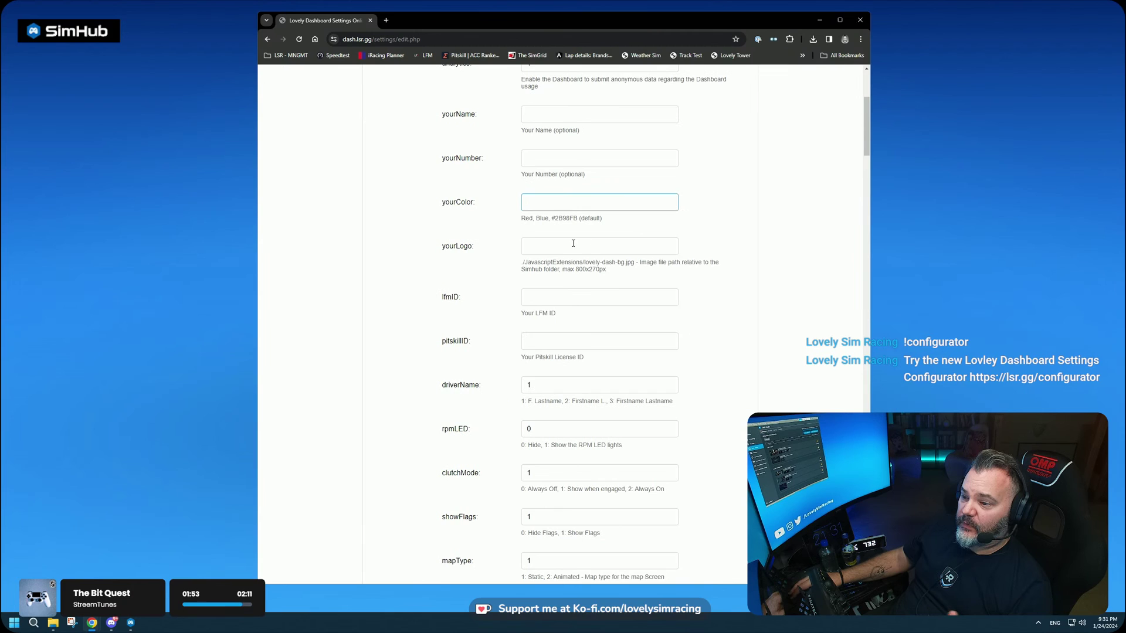
{"action": "left_click", "coordinate": [542, 247]}
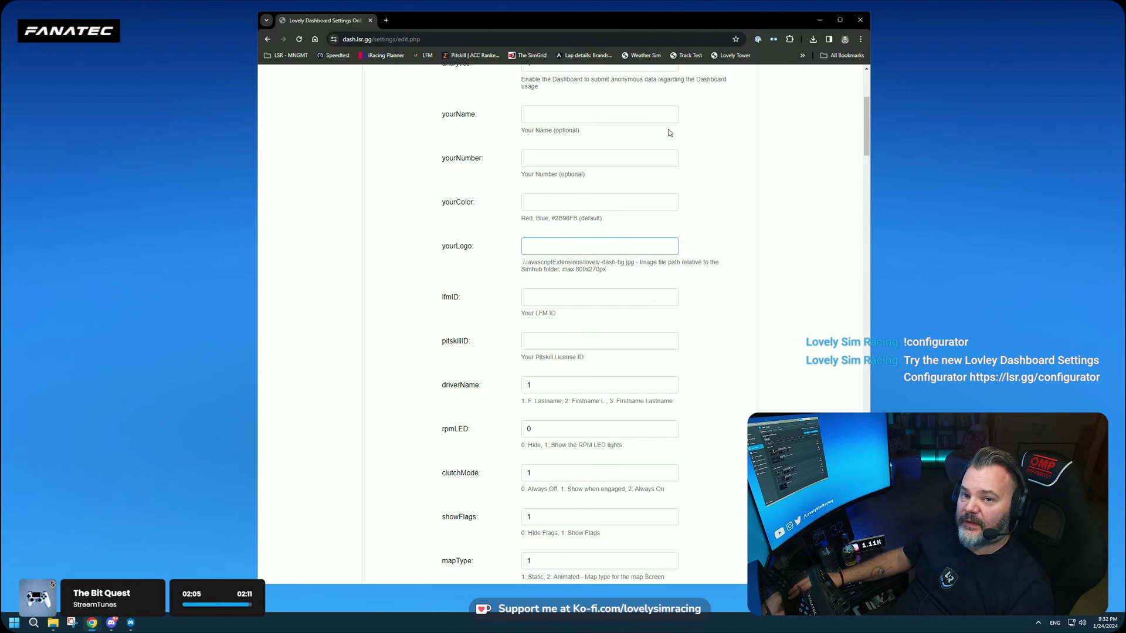
{"action": "scroll", "coordinate": [689, 171], "scroll_direction": "down", "scroll_amount": 2}
{"action": "left_click", "coordinate": [539, 219]}
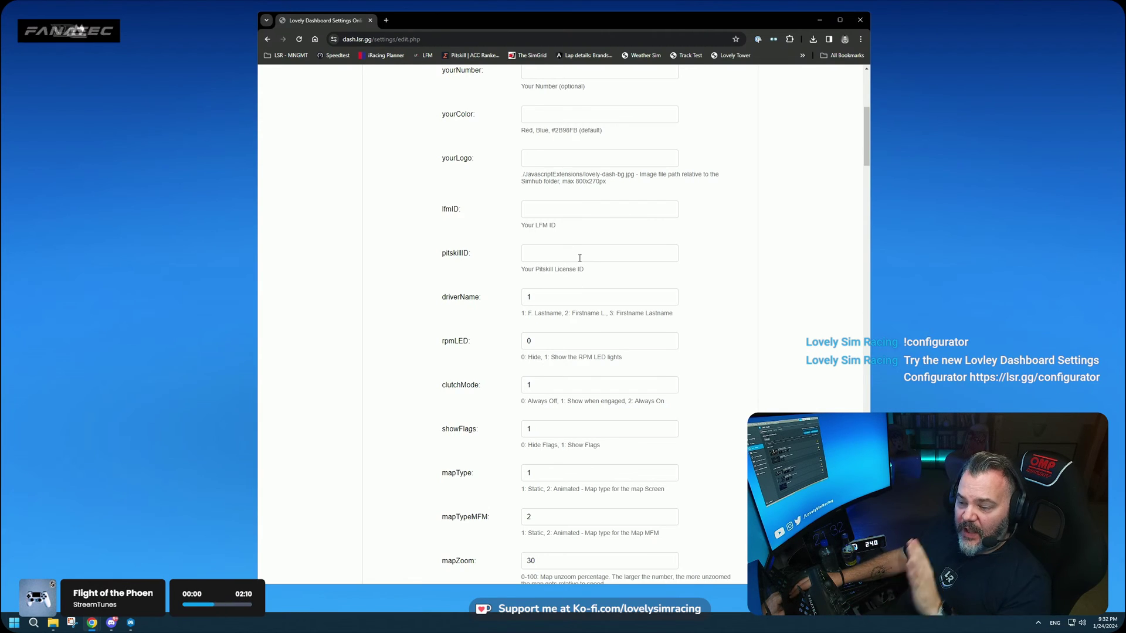
{"action": "scroll", "coordinate": [575, 258], "scroll_direction": "down", "scroll_amount": 1}
{"action": "left_click_drag", "start_coordinate": [521, 269], "coordinate": [674, 278]}
{"action": "left_click", "coordinate": [674, 278]}
{"action": "left_click", "coordinate": [538, 255]}
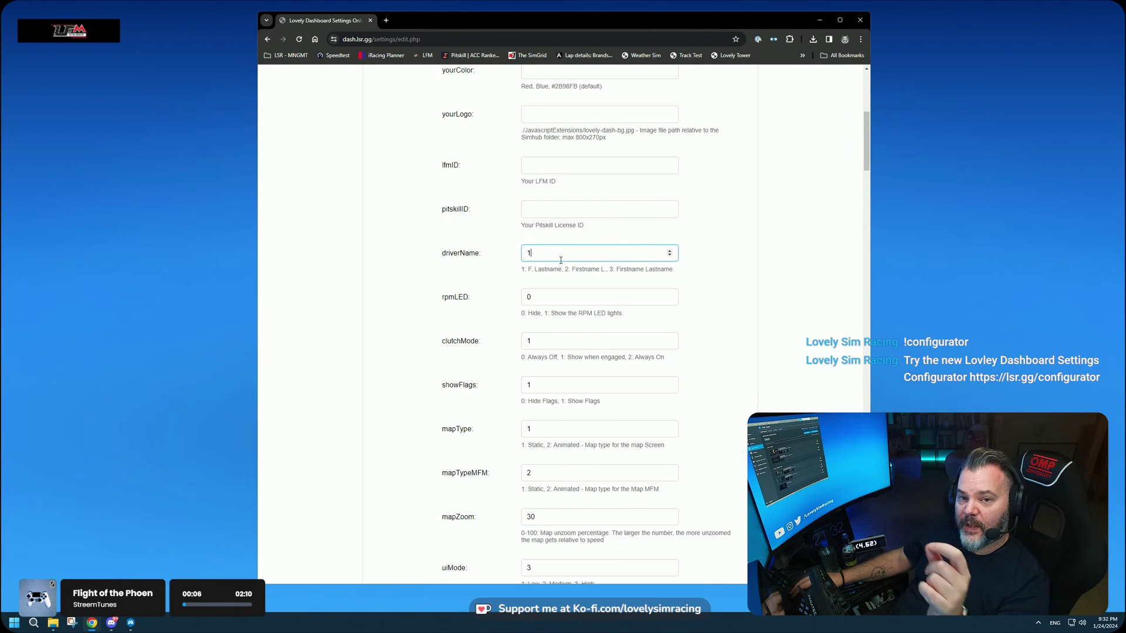
{"action": "scroll", "coordinate": [563, 260], "scroll_direction": "down", "scroll_amount": 6}
{"action": "scroll", "coordinate": [564, 259], "scroll_direction": "down", "scroll_amount": 3}
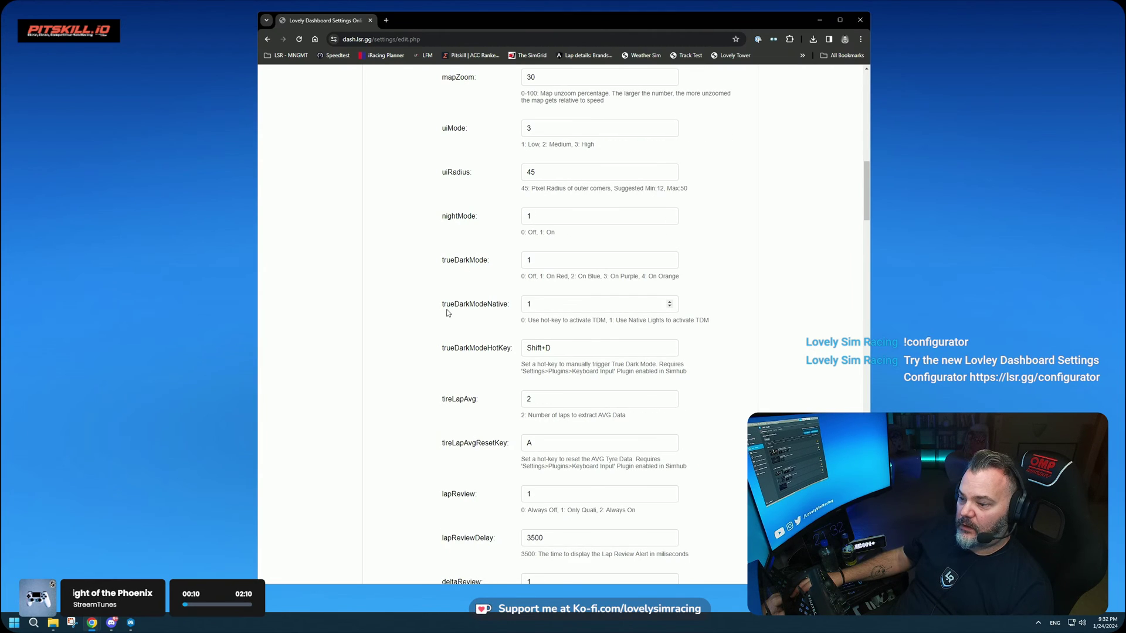
{"action": "left_click_drag", "start_coordinate": [443, 260], "coordinate": [679, 278]}
{"action": "left_click", "coordinate": [502, 268]}
{"action": "left_click", "coordinate": [661, 283]}
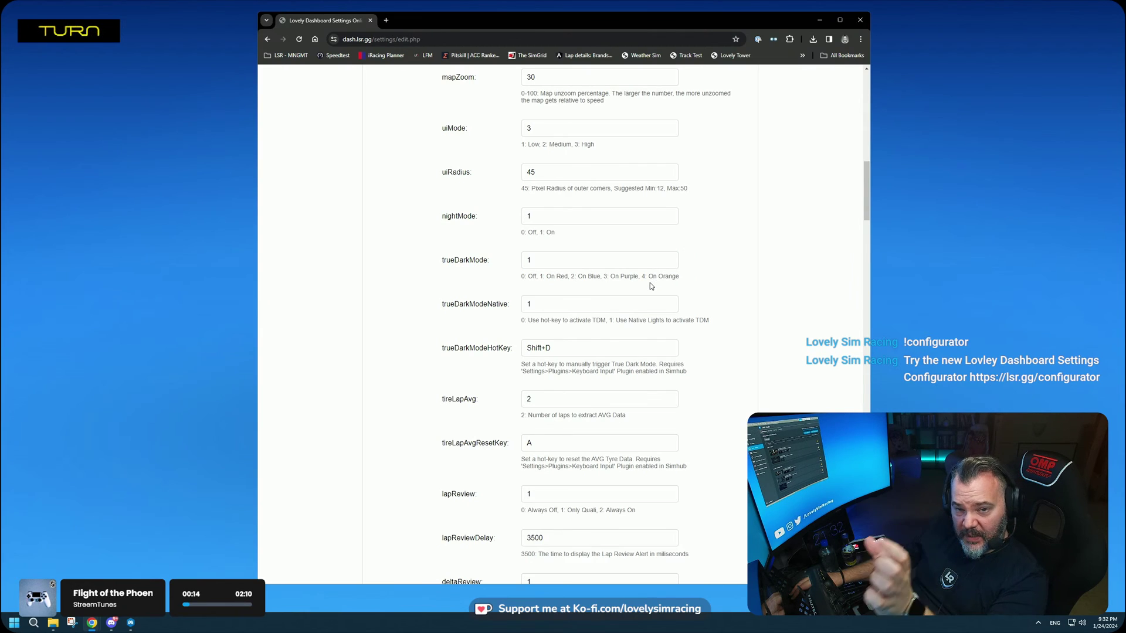